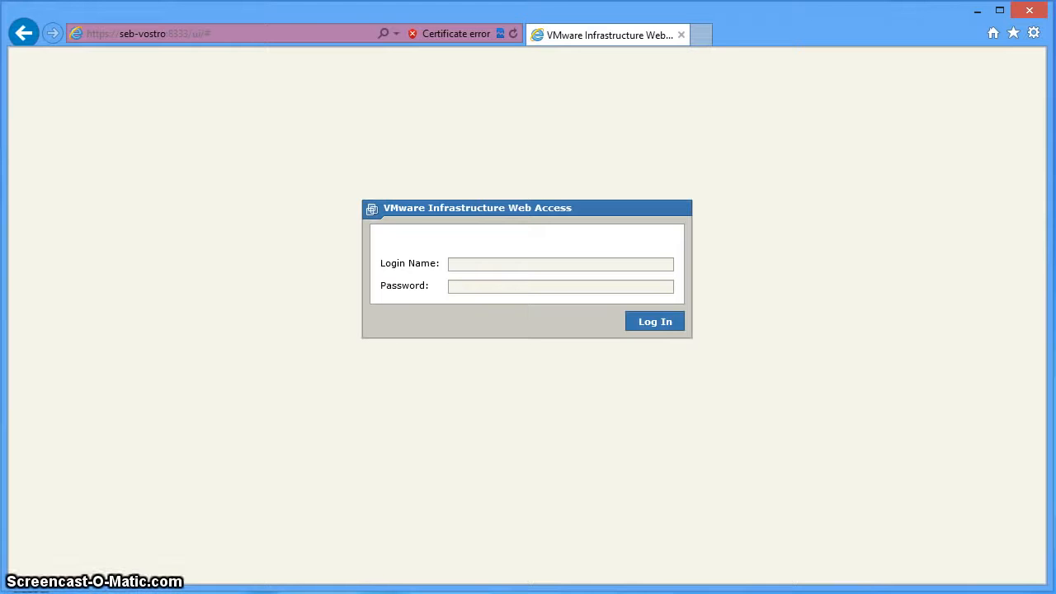
# Log in to the seb-vostro host with the user's login name and password.
pyautogui.click(459, 263)
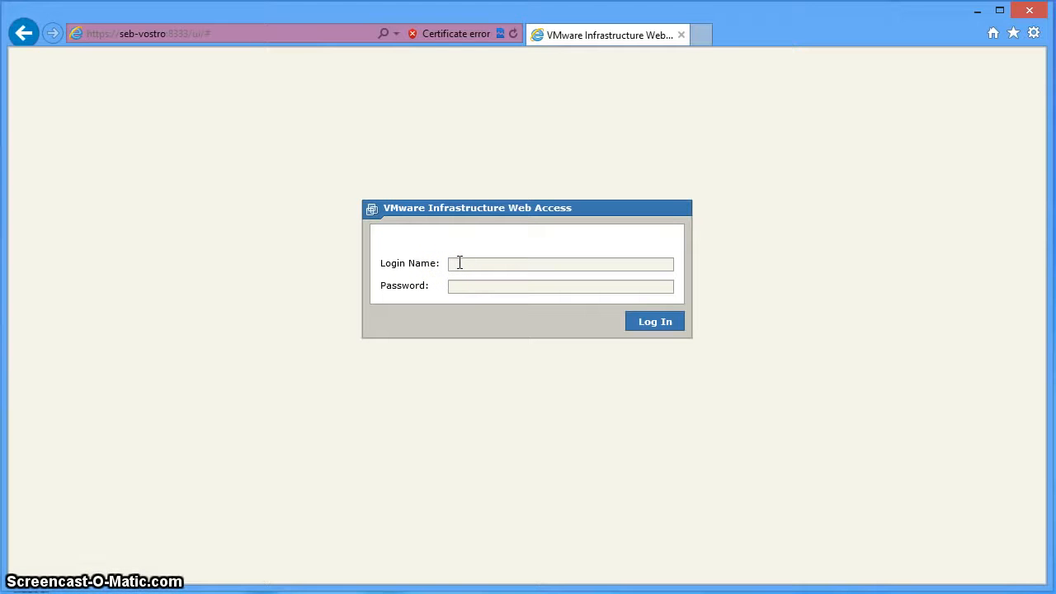
pyautogui.press('Tab')
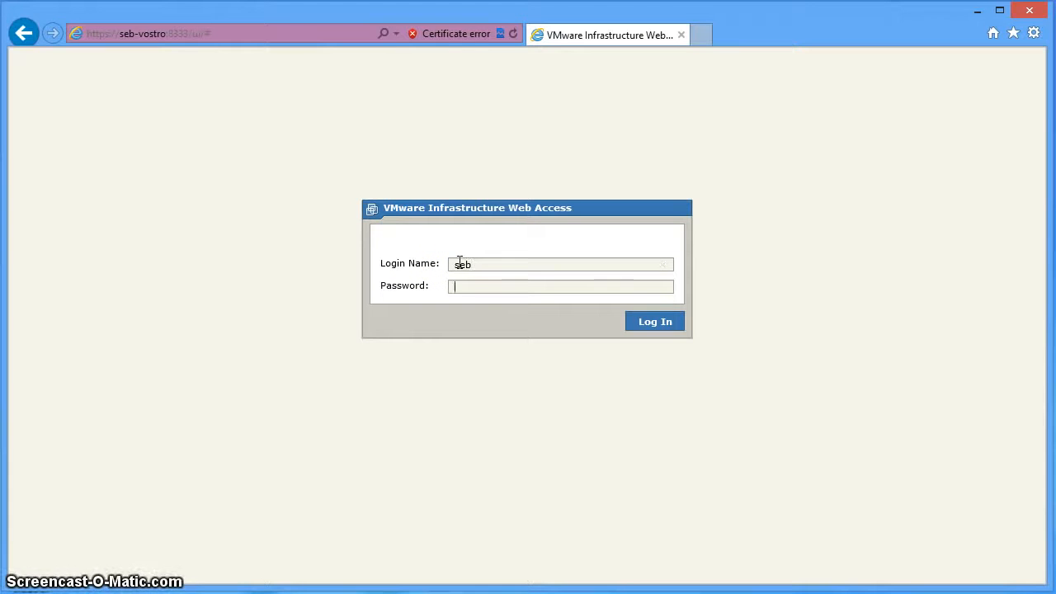
pyautogui.write('p')
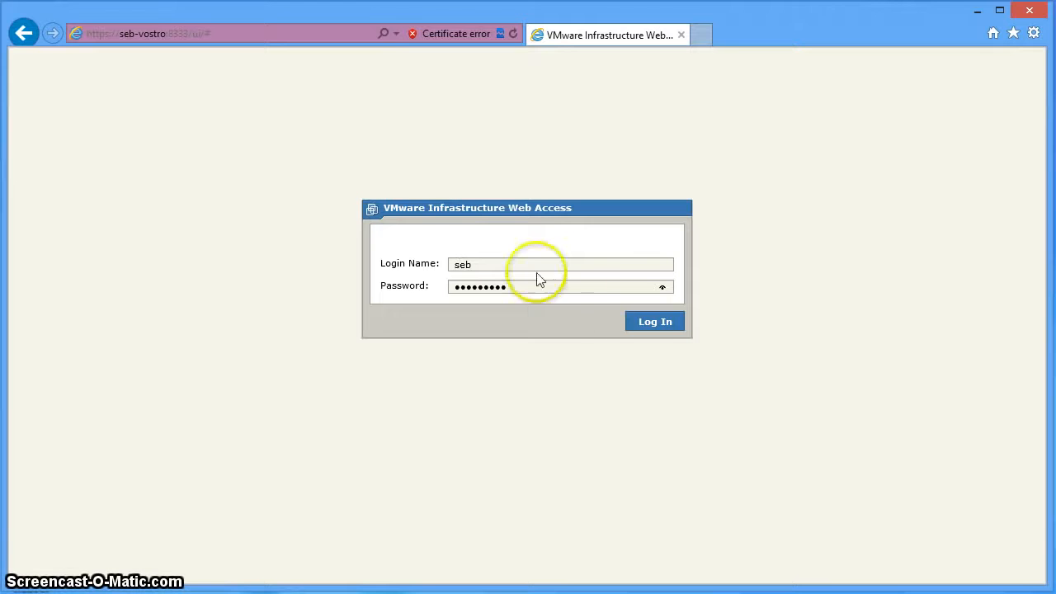
pyautogui.click(651, 322)
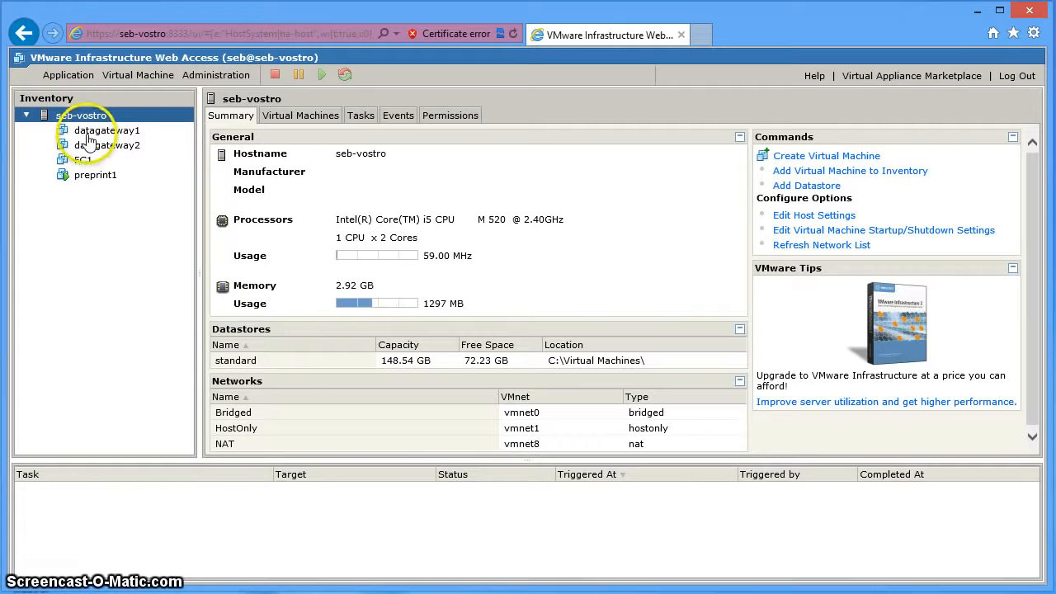
# Select preprint1 in the Inventory to view its powered-on summary.
pyautogui.click(86, 182)
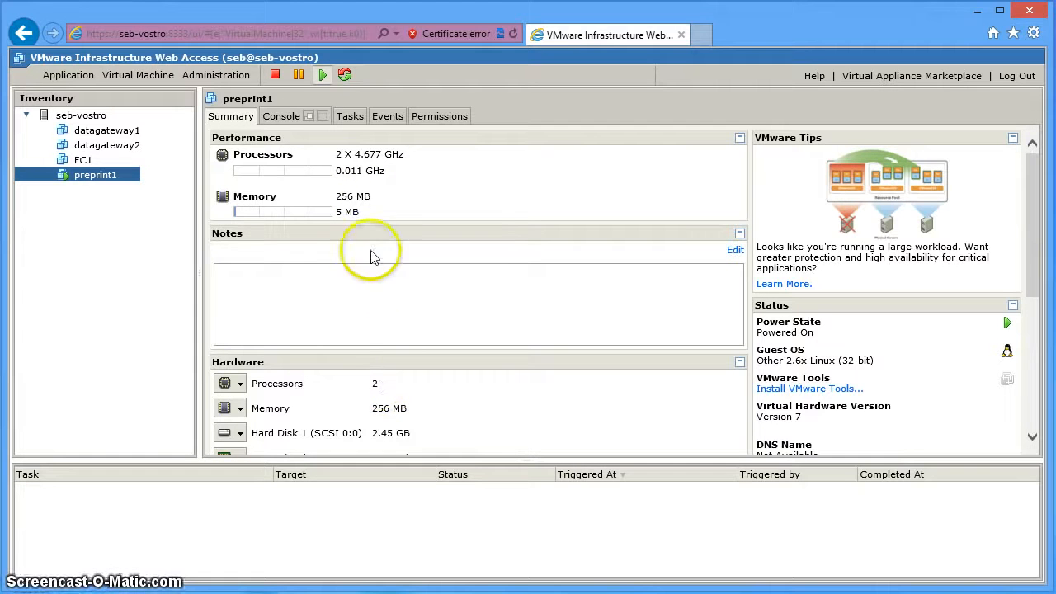
# Open preprint1's console in a new window, confirm the wmlpp login prompt, then close it.
pyautogui.click(283, 120)
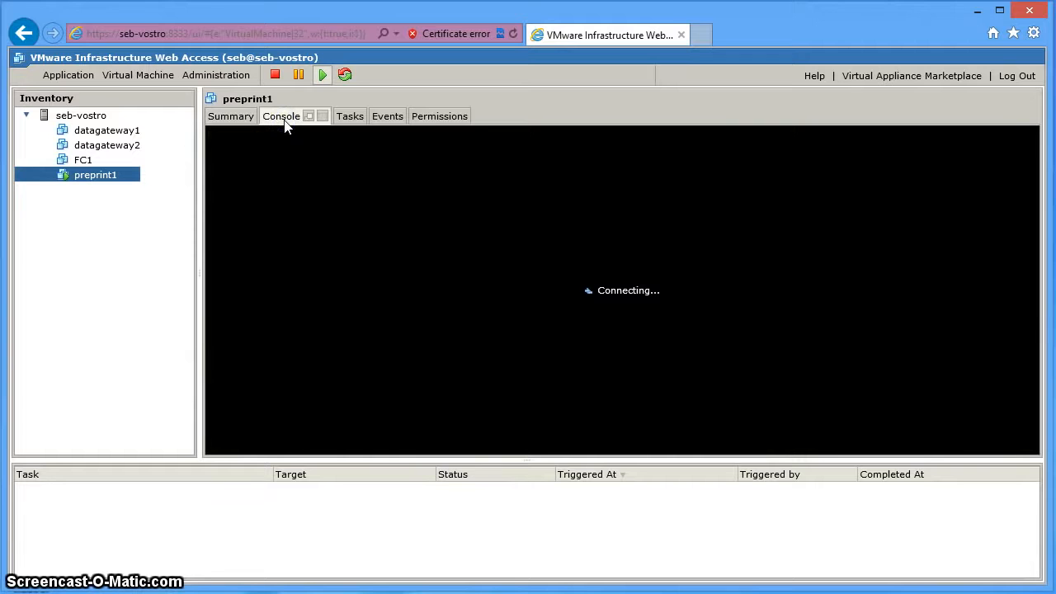
pyautogui.click(490, 259)
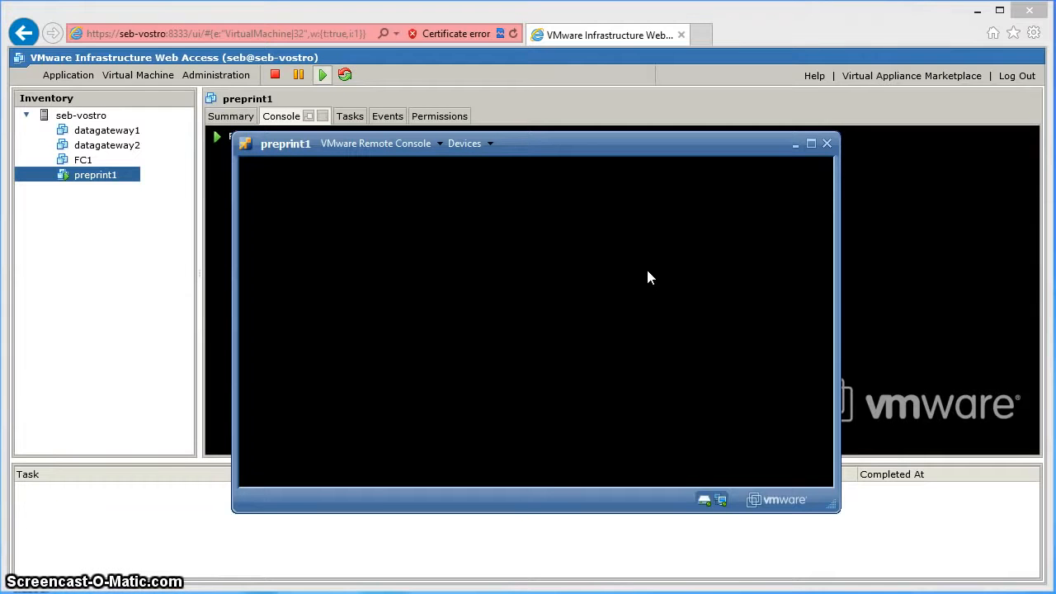
pyautogui.click(647, 271)
pyautogui.press('Return')
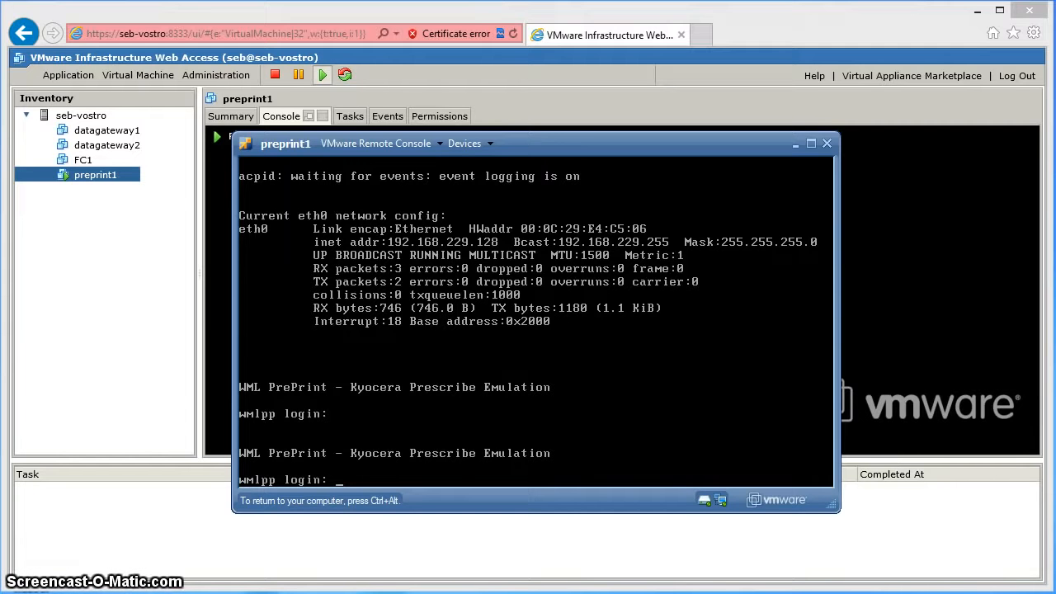
pyautogui.click(674, 280)
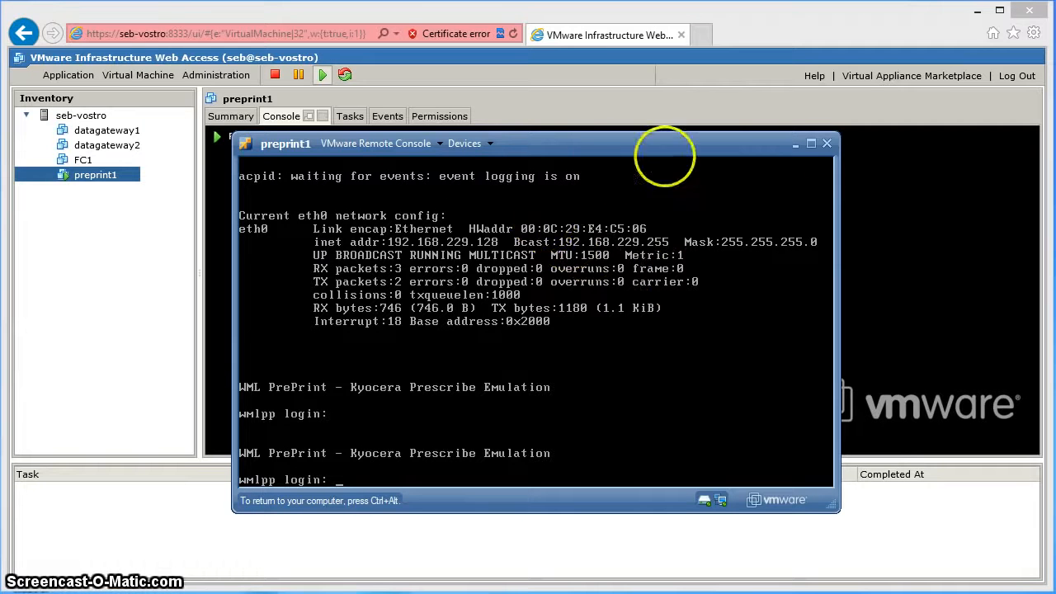
pyautogui.hotkey('ctrl', 'alt')
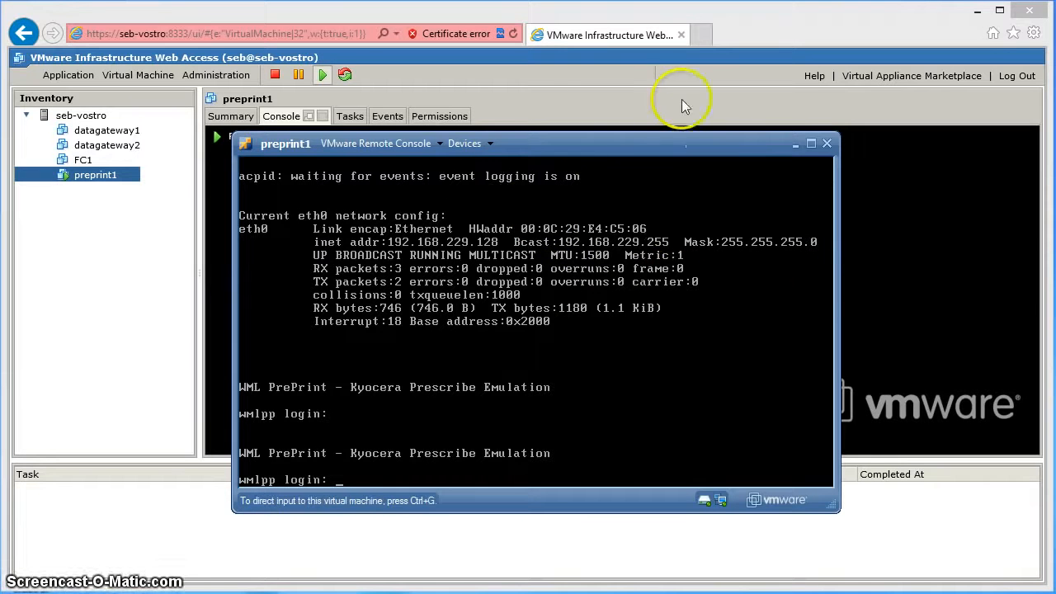
pyautogui.click(825, 145)
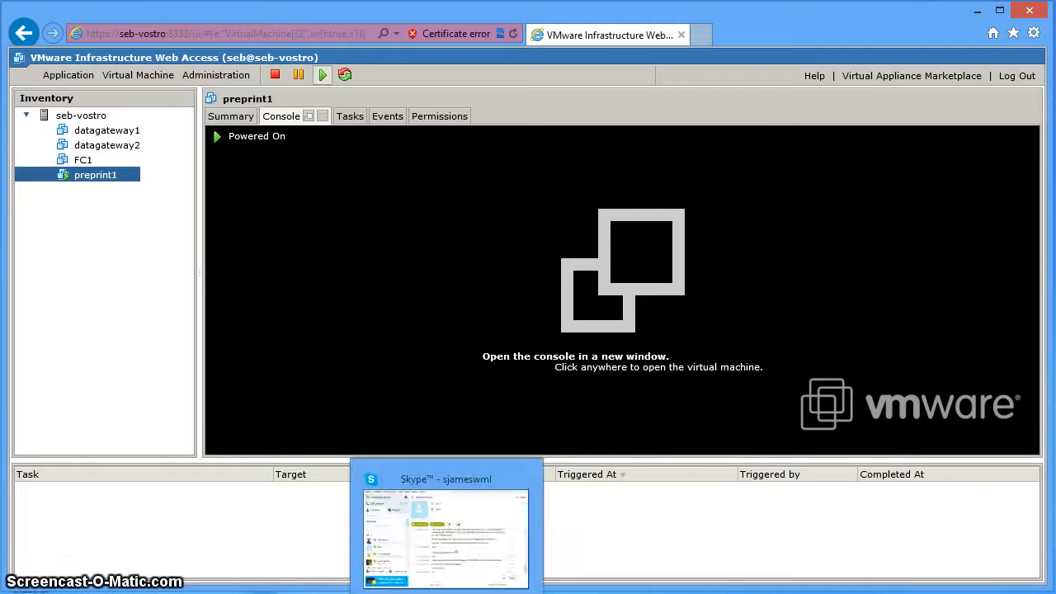
# Open the original_images folder, widen the Name column and select the VMDK file.
pyautogui.moveTo(293, 593)
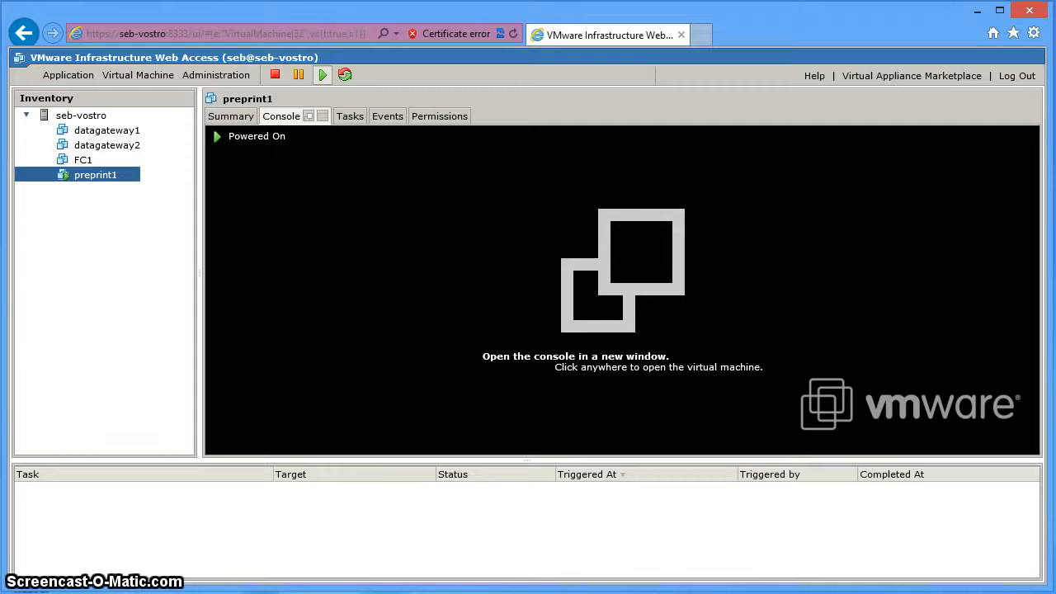
pyautogui.moveTo(446, 593)
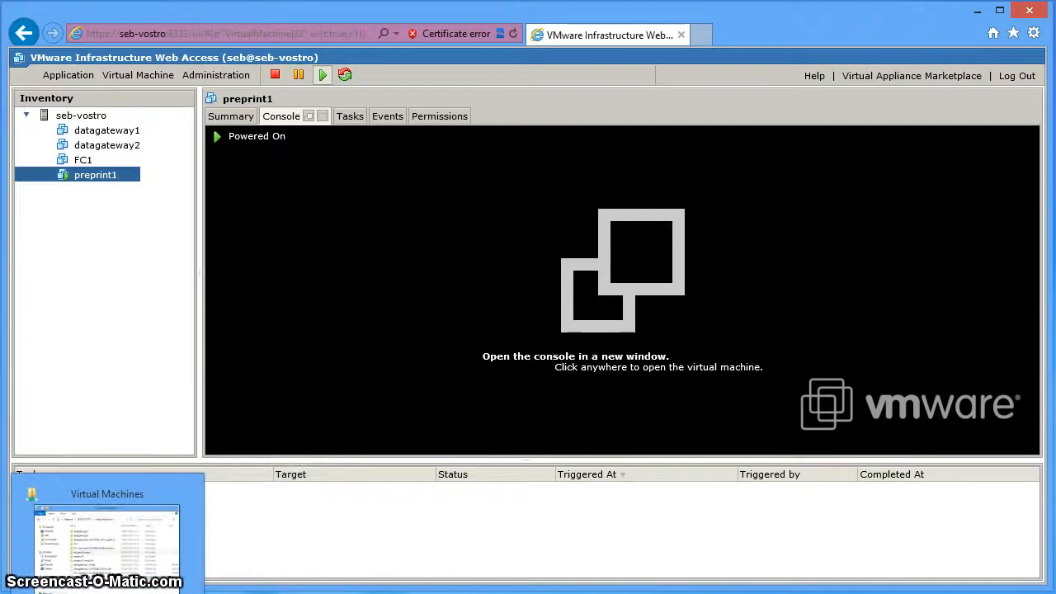
pyautogui.click(105, 593)
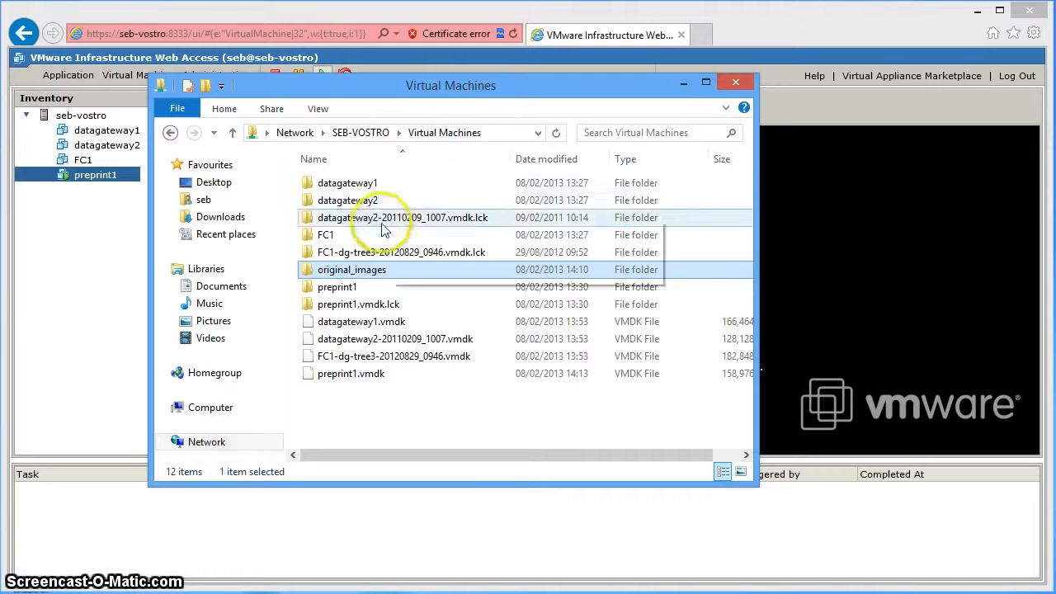
pyautogui.doubleClick(373, 272)
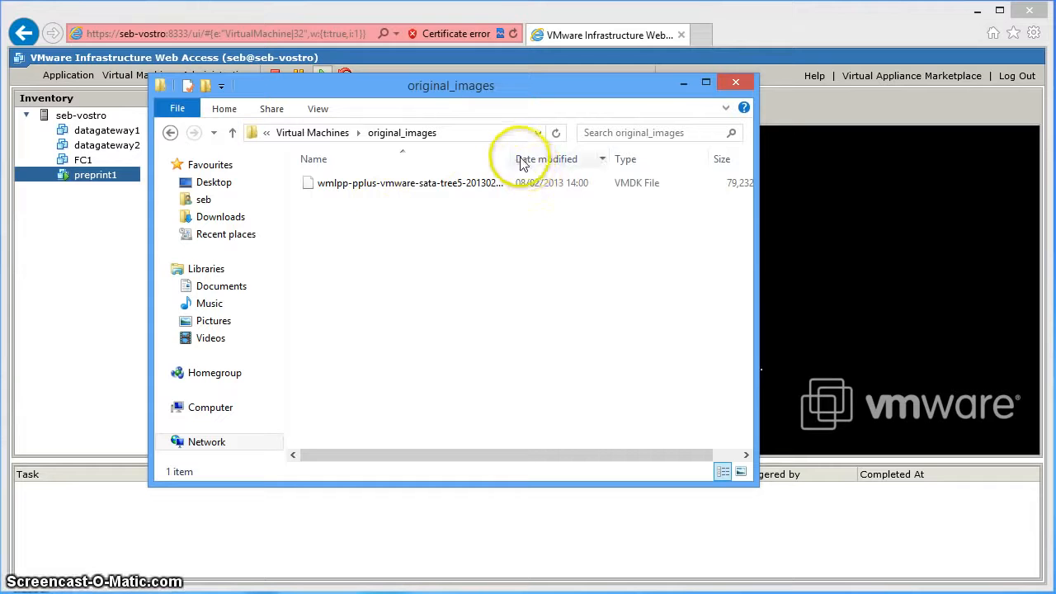
pyautogui.moveTo(510, 158); pyautogui.dragTo(575, 156)
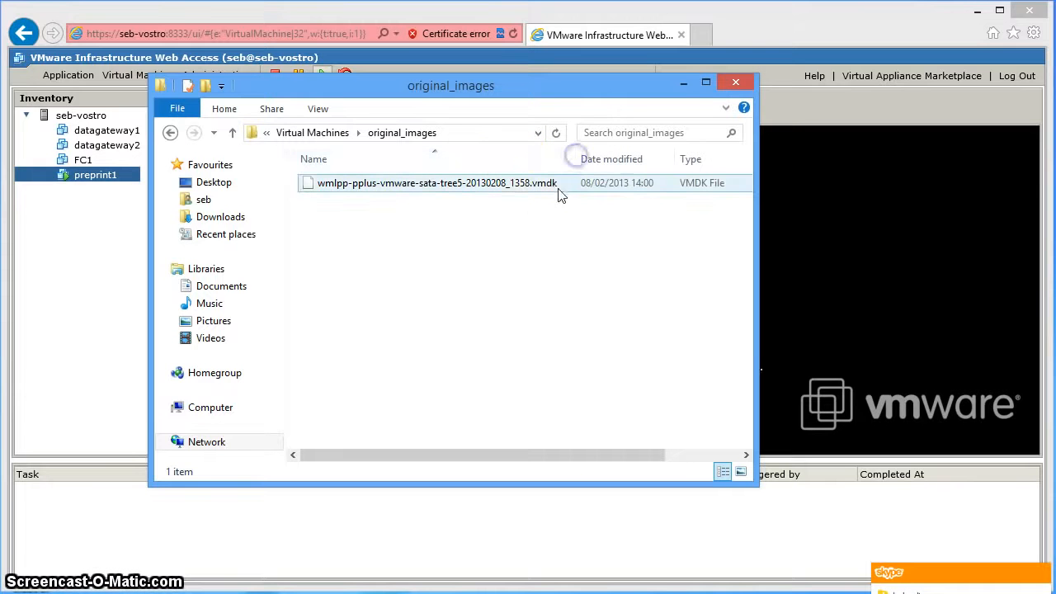
pyautogui.click(551, 189)
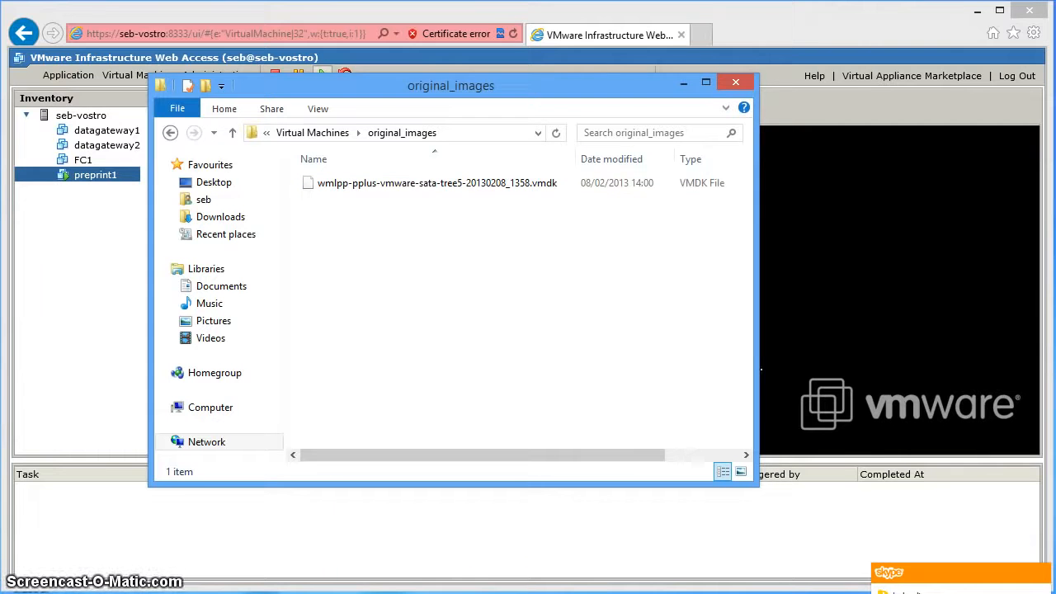
# Quit Skype from the taskbar and reselect the VMDK disk image.
pyautogui.rightClick(447, 593)
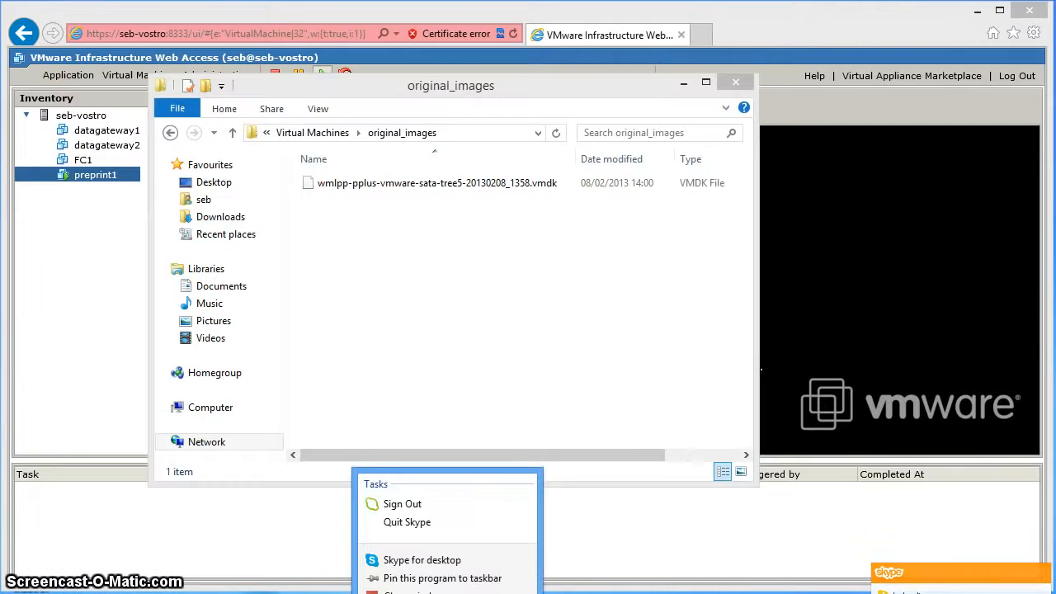
pyautogui.click(407, 523)
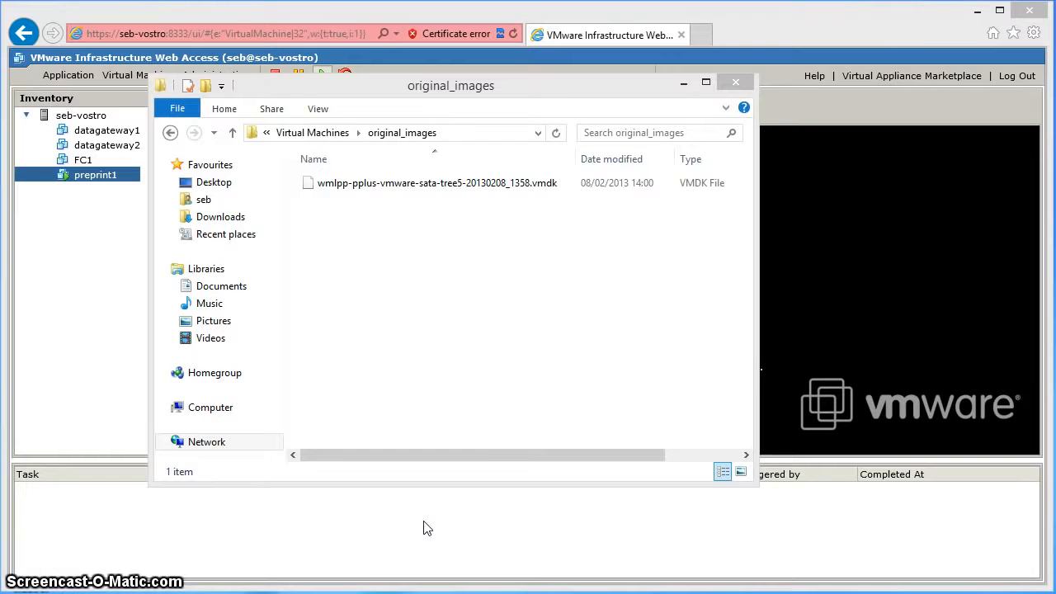
pyautogui.click(523, 332)
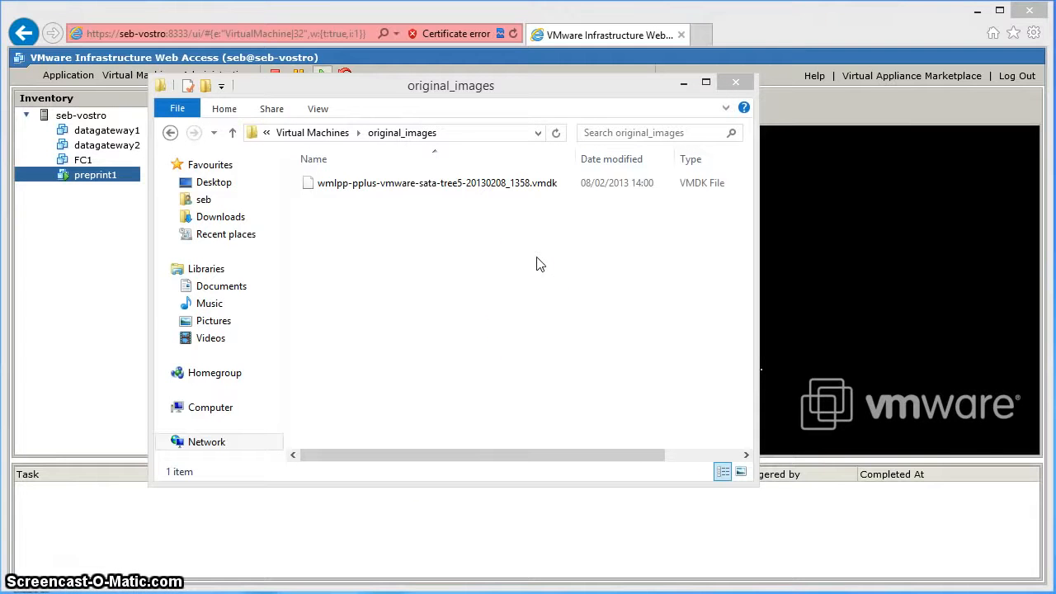
pyautogui.click(458, 188)
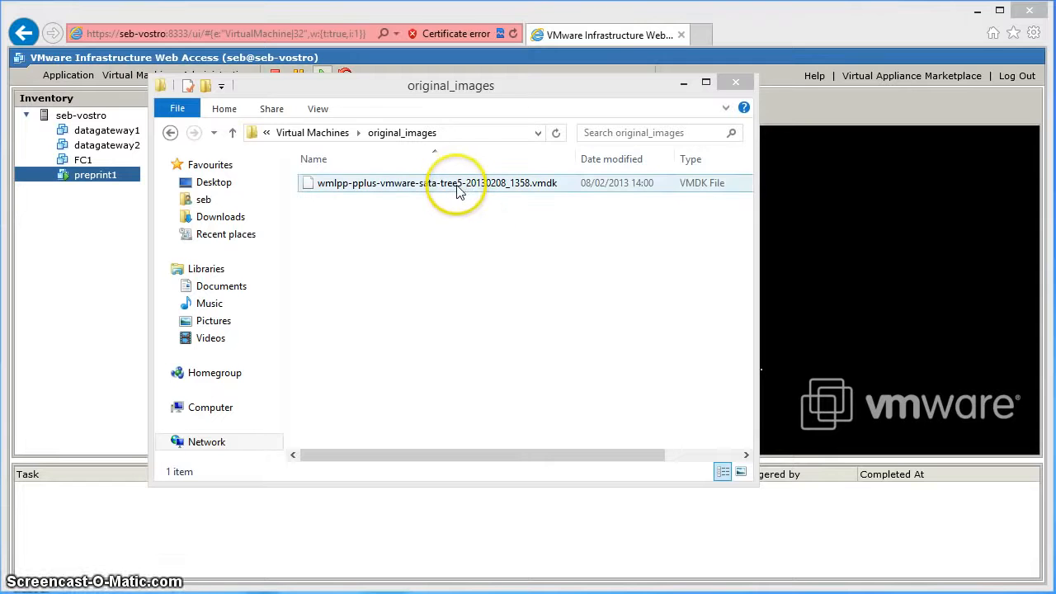
pyautogui.click(431, 188)
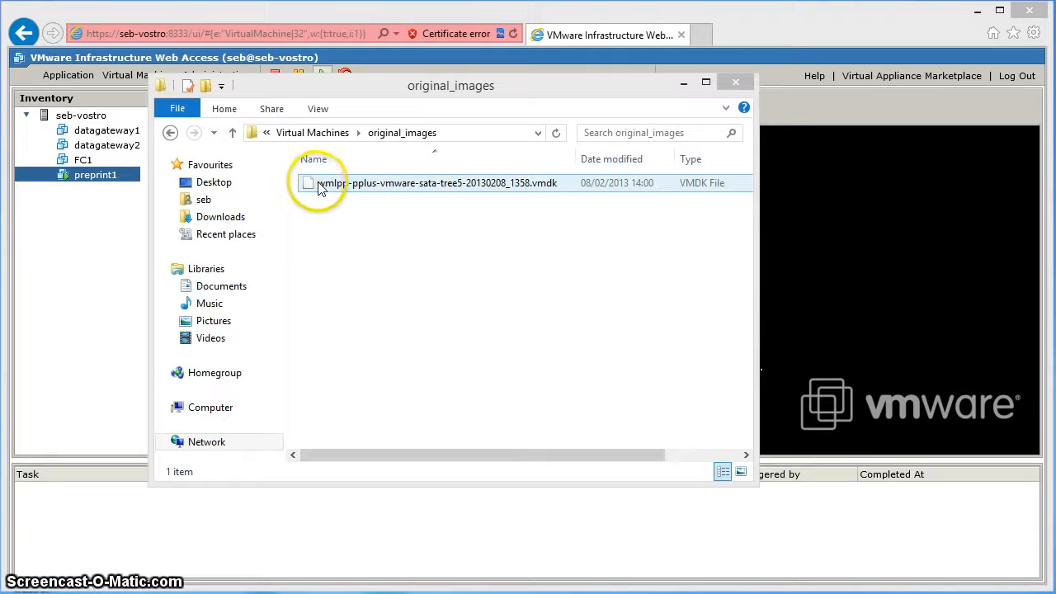
# Copy wmlpp-pplus-vmware-sata-tree5-20130208_1358.vmdk into the Virtual Machines folder and widen the Name column.
pyautogui.rightClick(307, 185)
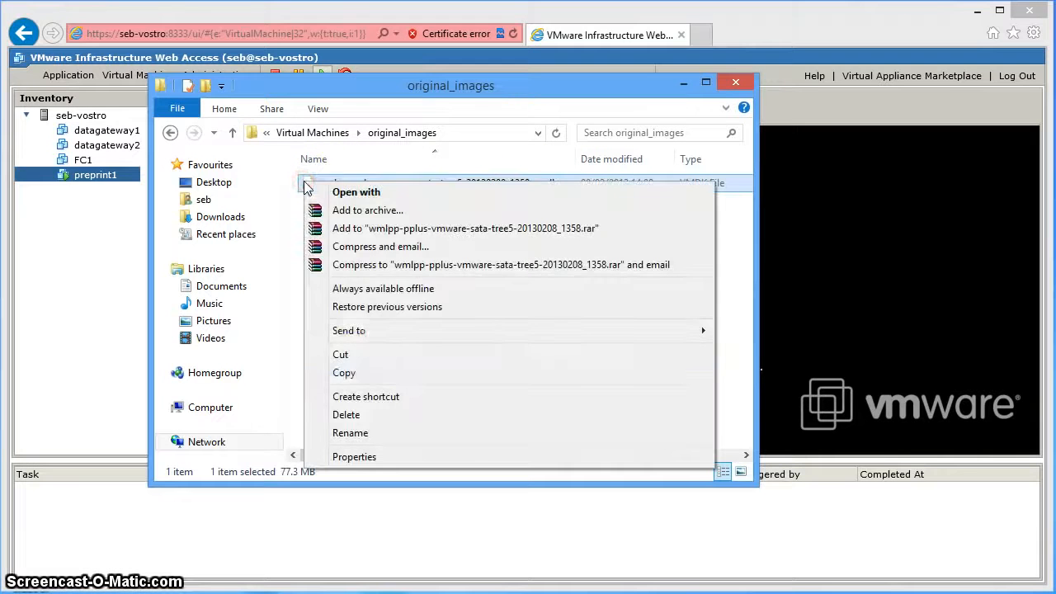
pyautogui.click(349, 372)
pyautogui.click(324, 135)
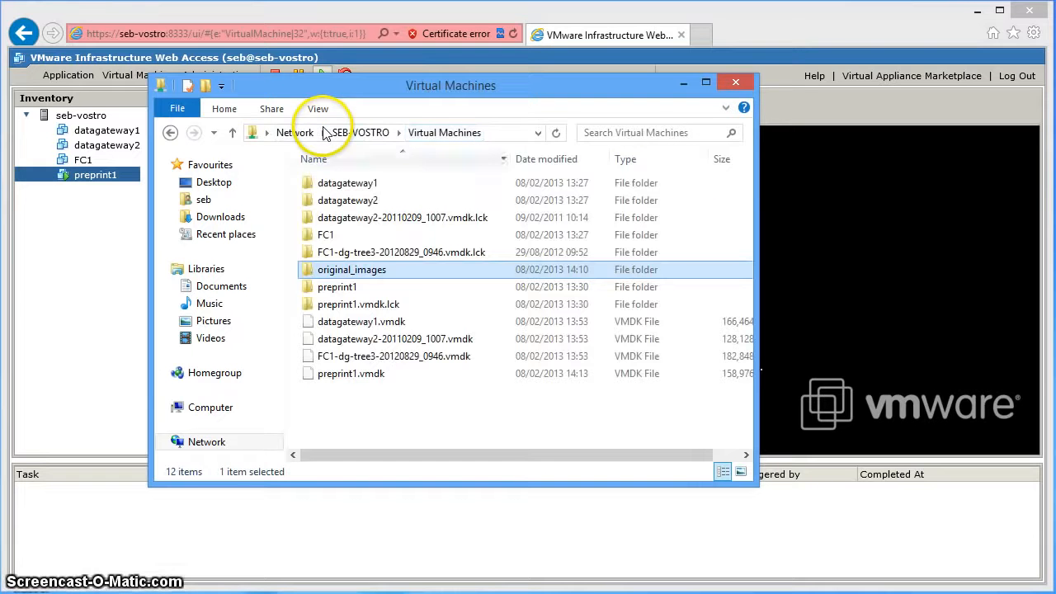
pyautogui.rightClick(390, 396)
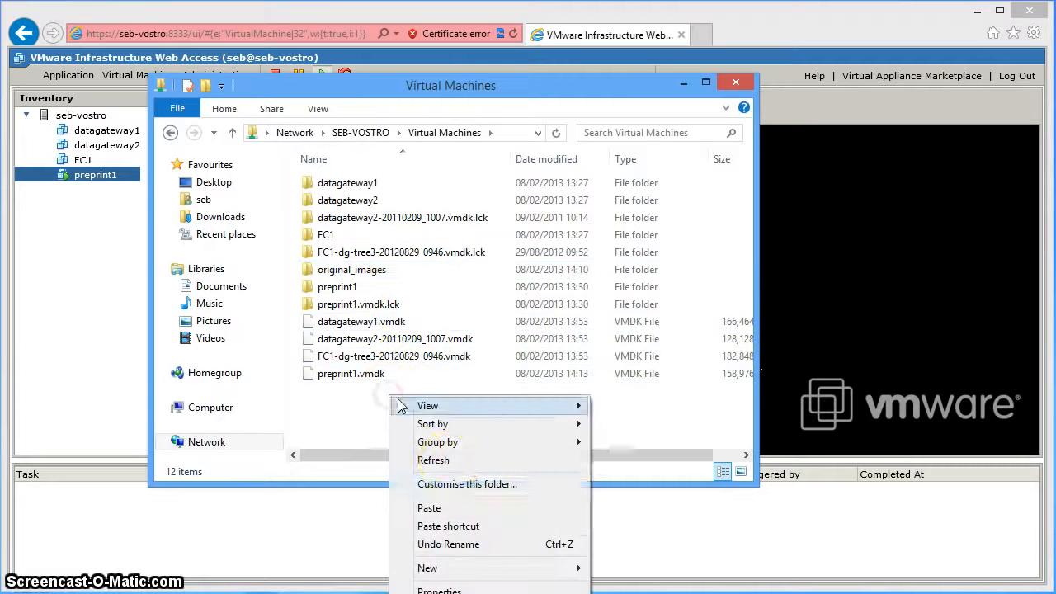
pyautogui.click(446, 504)
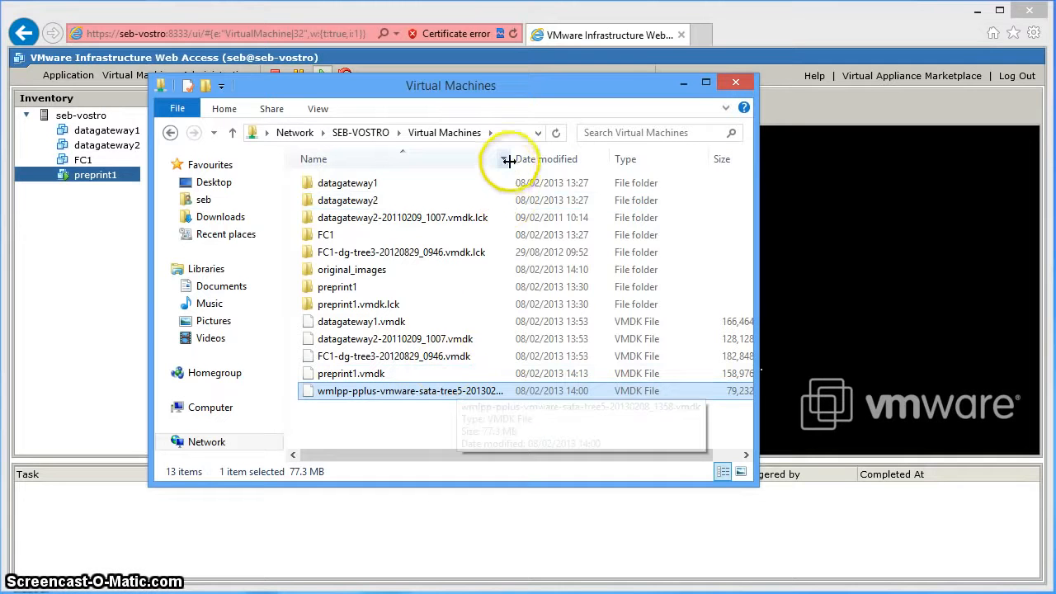
pyautogui.moveTo(503, 160); pyautogui.dragTo(569, 161)
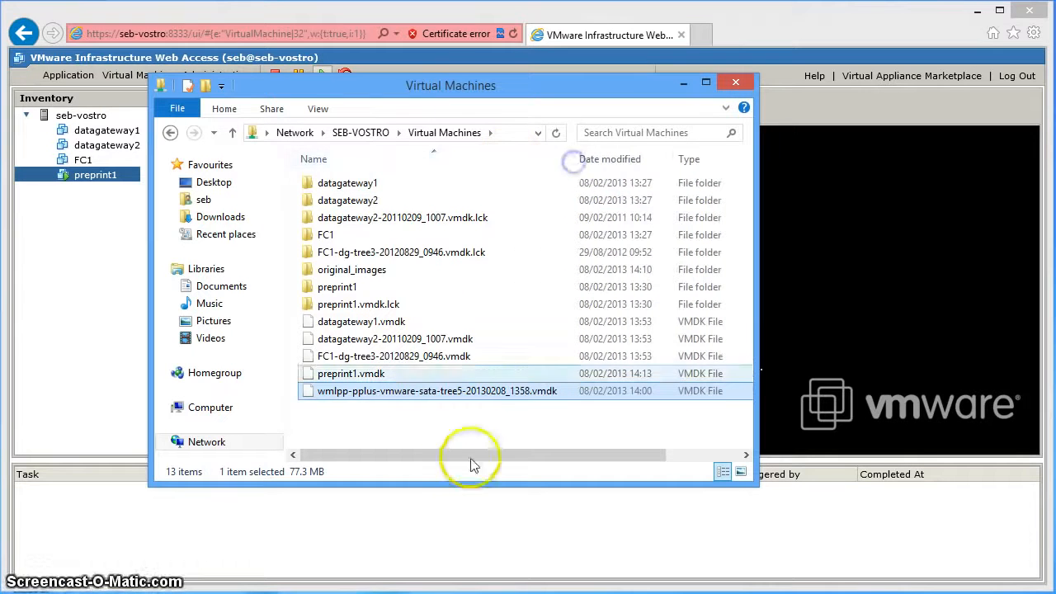
# Rename the copied wmlpp-pplus disk image to screencast1.vmdk.
pyautogui.rightClick(405, 394)
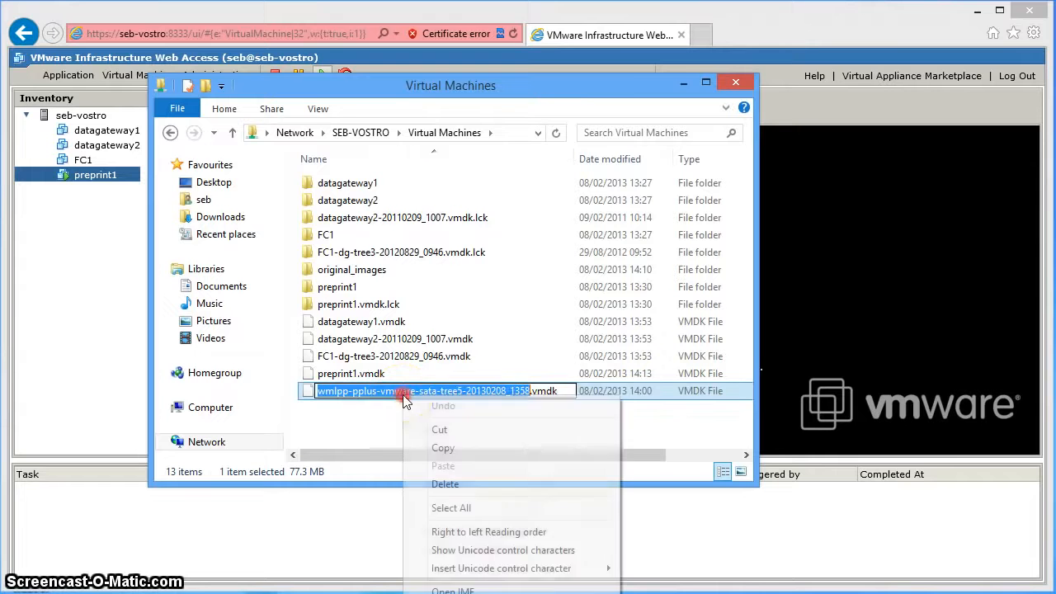
pyautogui.click(368, 422)
pyautogui.rightClick(382, 398)
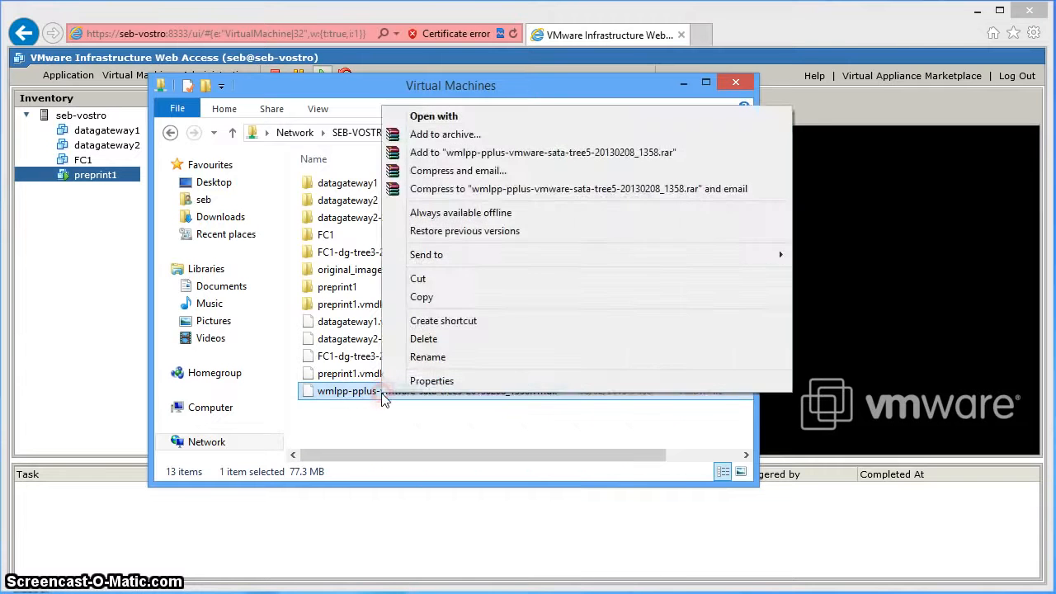
pyautogui.click(418, 354)
pyautogui.moveTo(460, 391); pyautogui.dragTo(314, 394)
pyautogui.write('screenca')
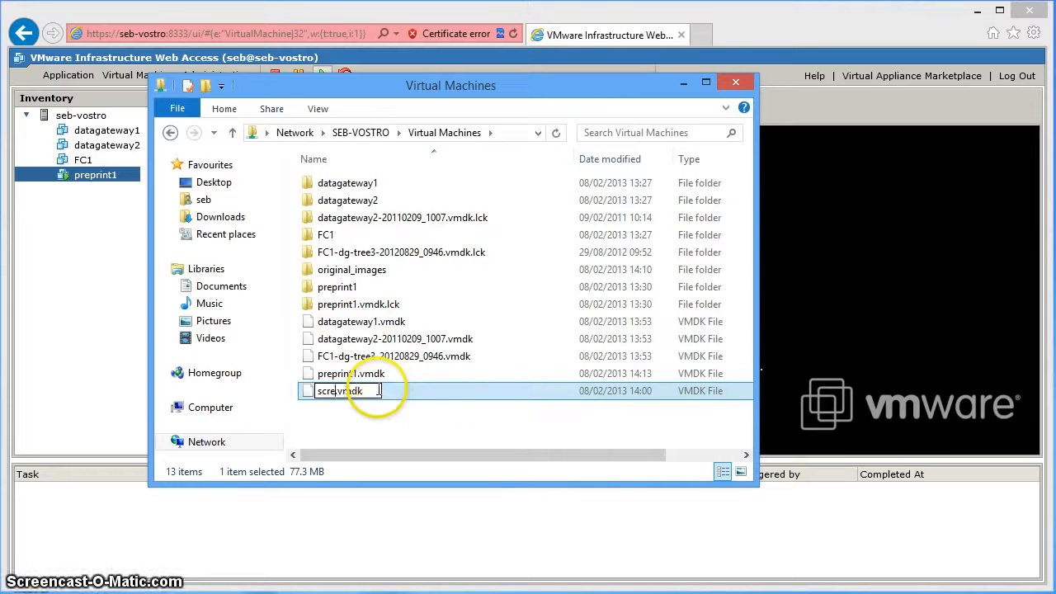
pyautogui.write('st1')
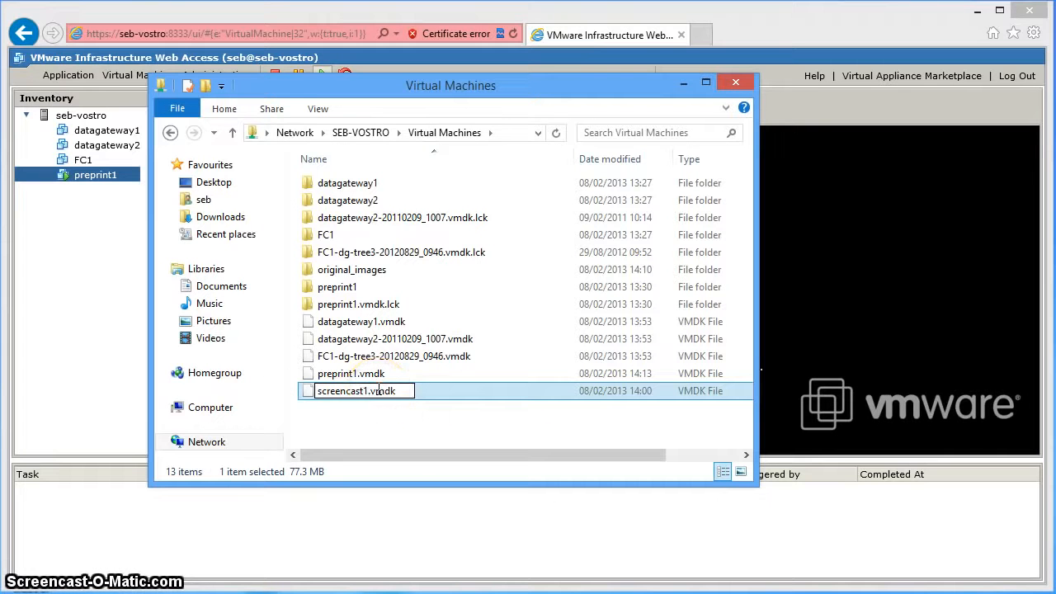
pyautogui.press('Return')
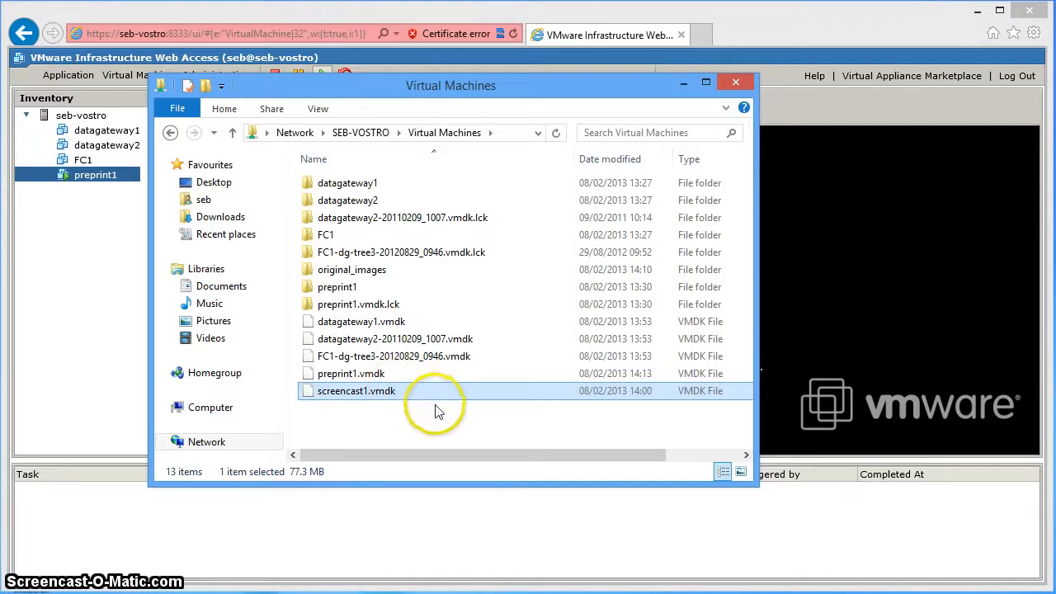
# Select screencast1.vmdk in the folder and return to VMware Web Access.
pyautogui.click(379, 376)
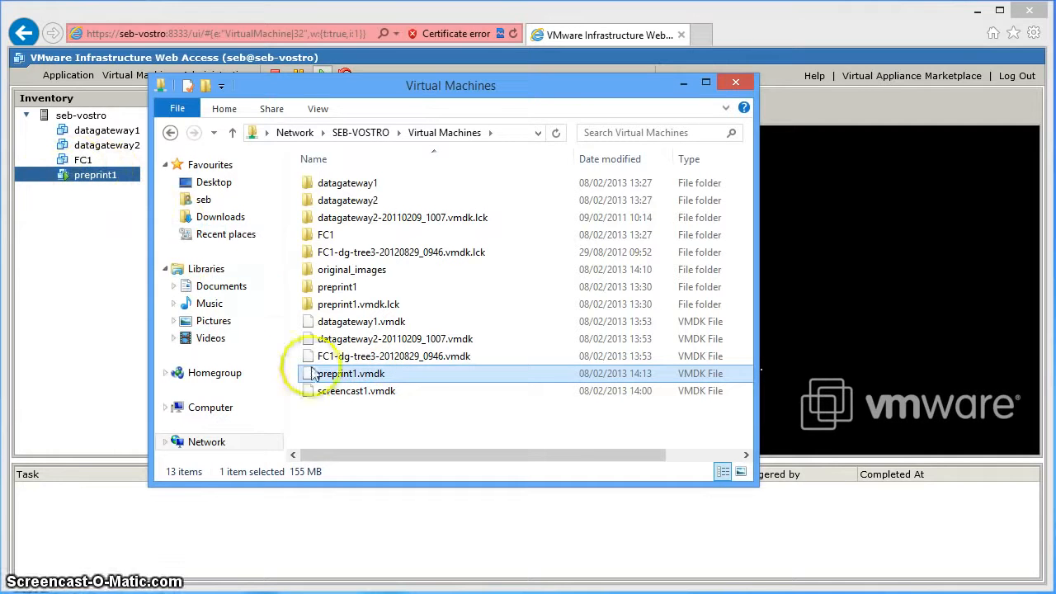
pyautogui.moveTo(345, 384)
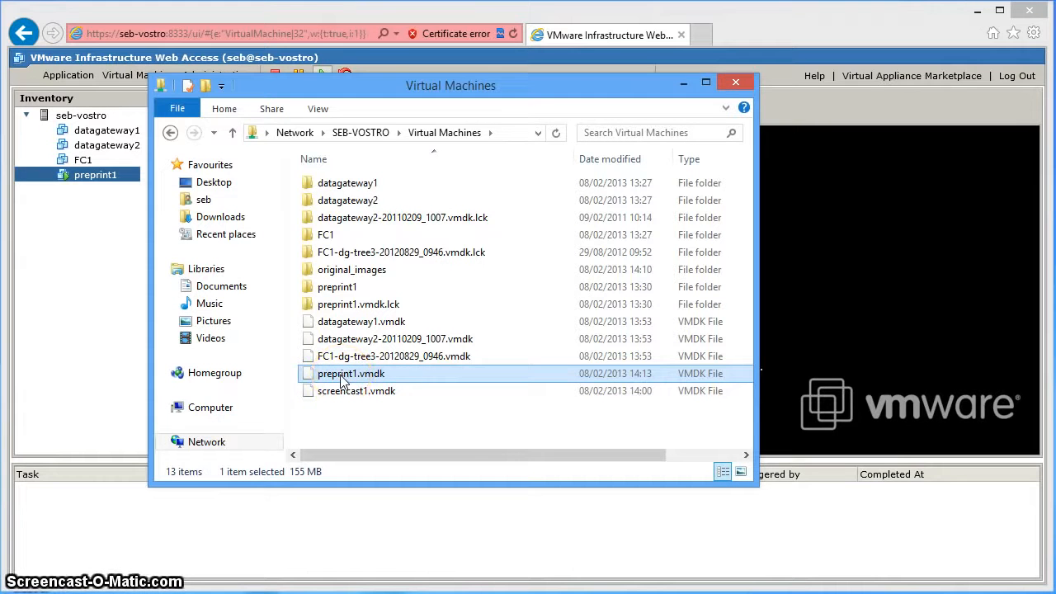
pyautogui.click(346, 378)
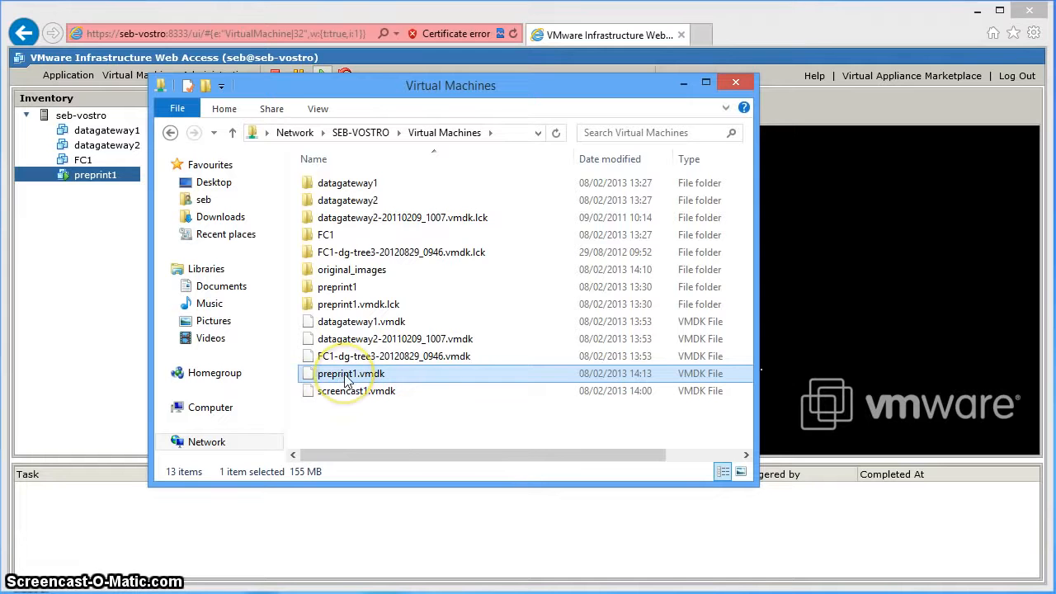
pyautogui.moveTo(345, 378)
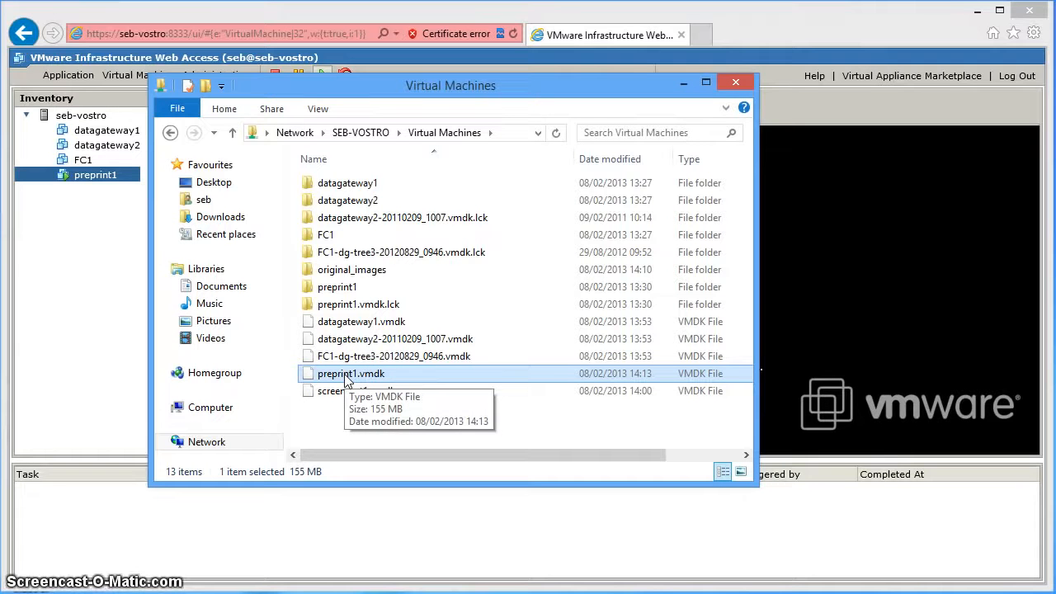
pyautogui.click(344, 397)
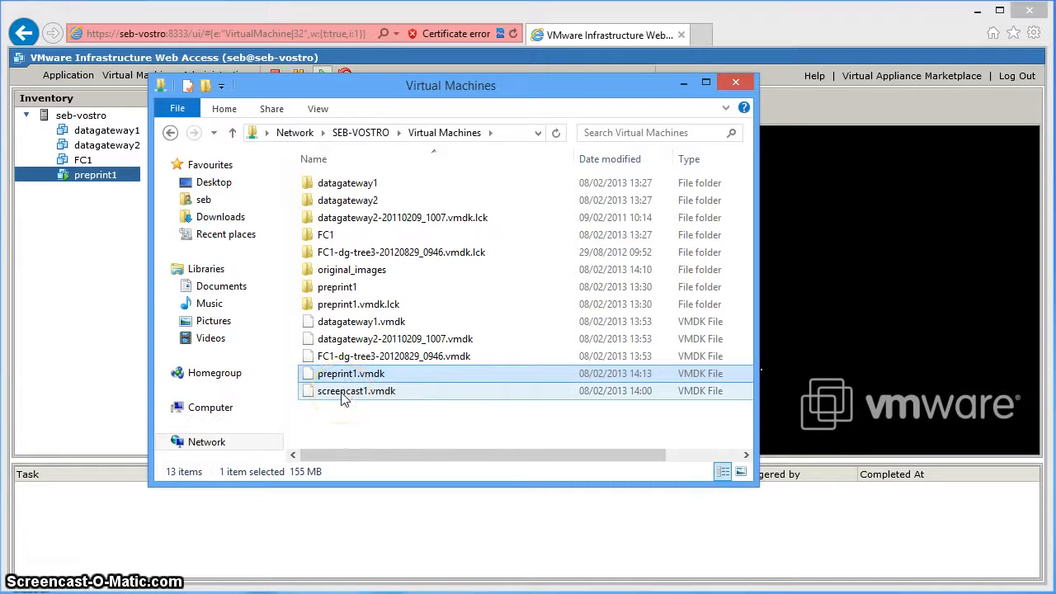
pyautogui.moveTo(344, 397)
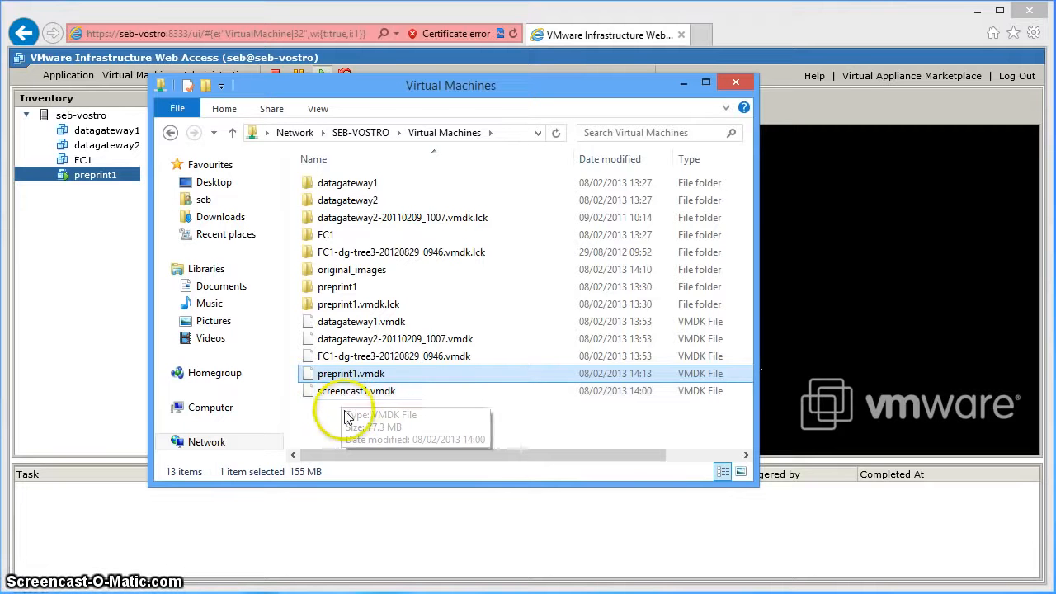
pyautogui.click(342, 416)
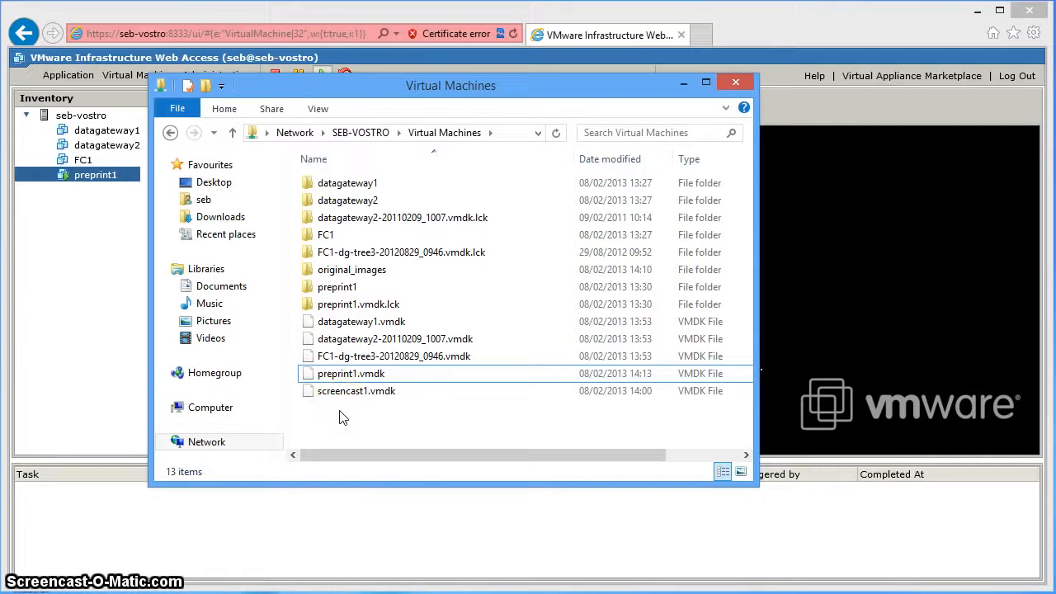
pyautogui.click(351, 392)
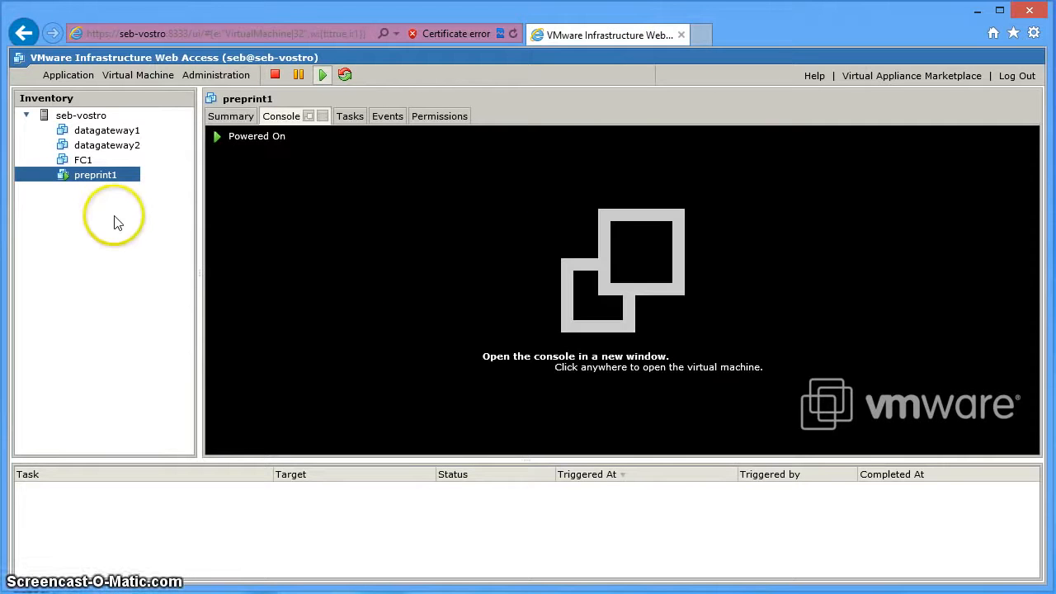
pyautogui.click(145, 75)
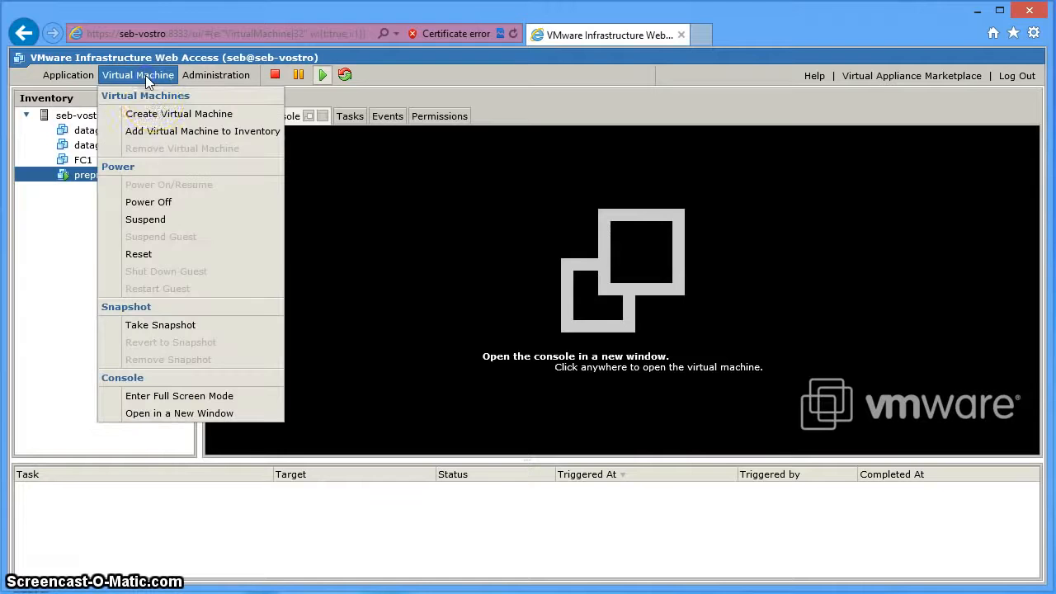
# Start the Create Virtual Machine wizard and name the VM screencast1.
pyautogui.click(156, 119)
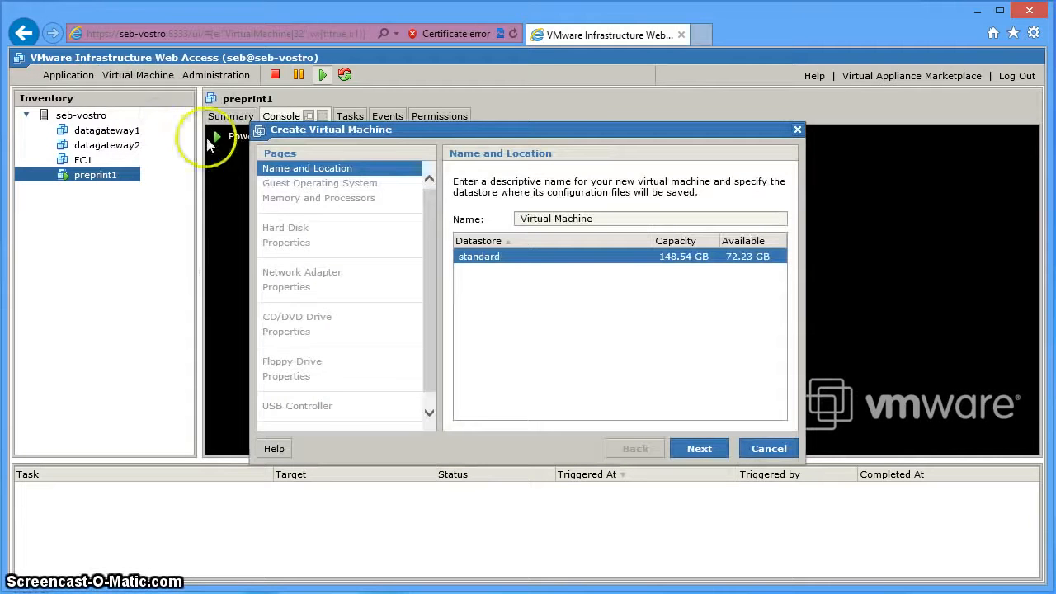
pyautogui.moveTo(599, 219); pyautogui.dragTo(534, 218)
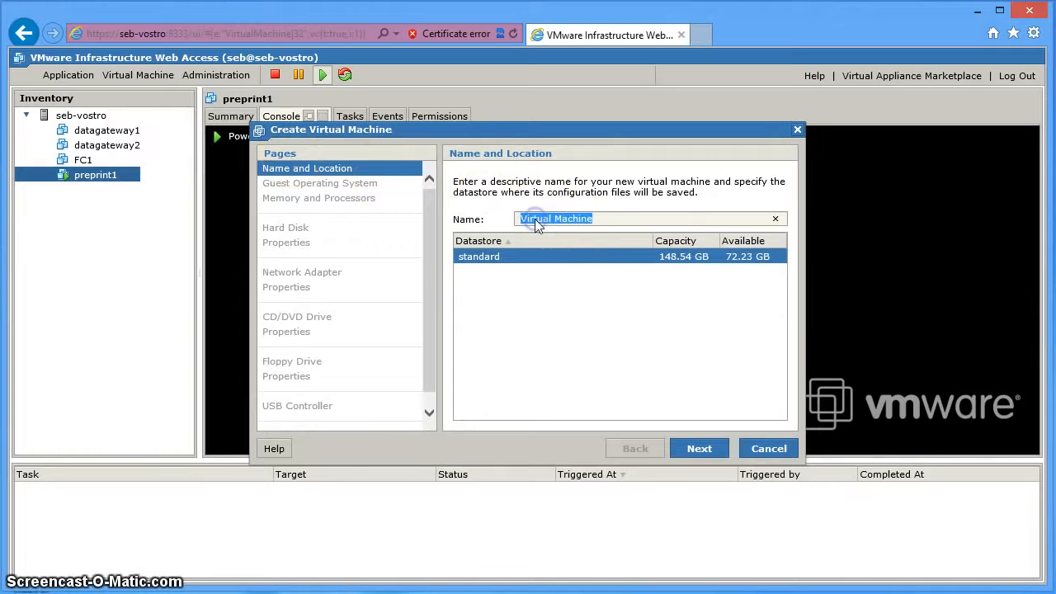
pyautogui.write('screencast1')
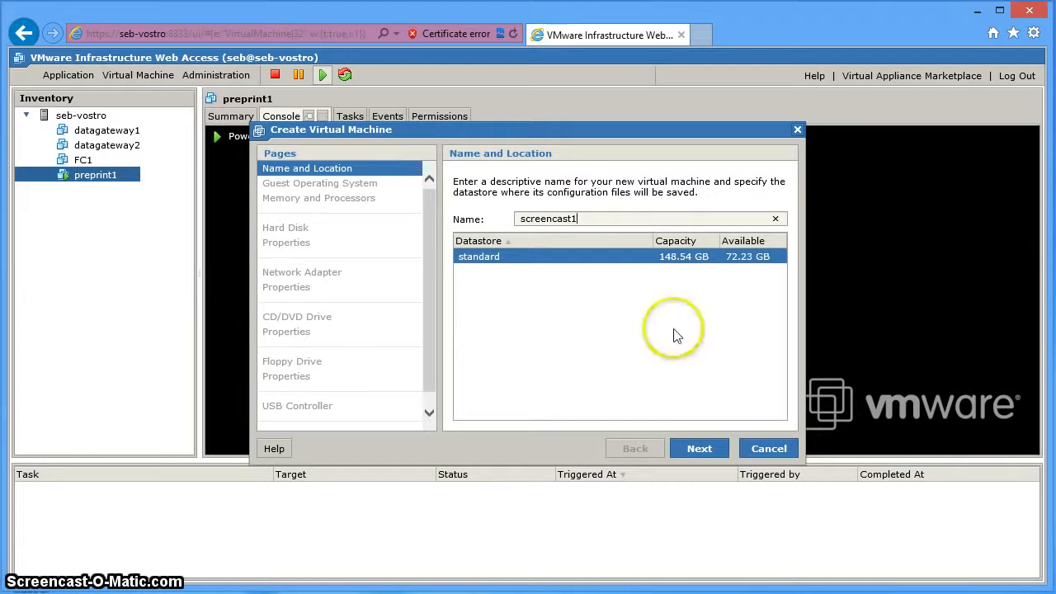
pyautogui.click(712, 449)
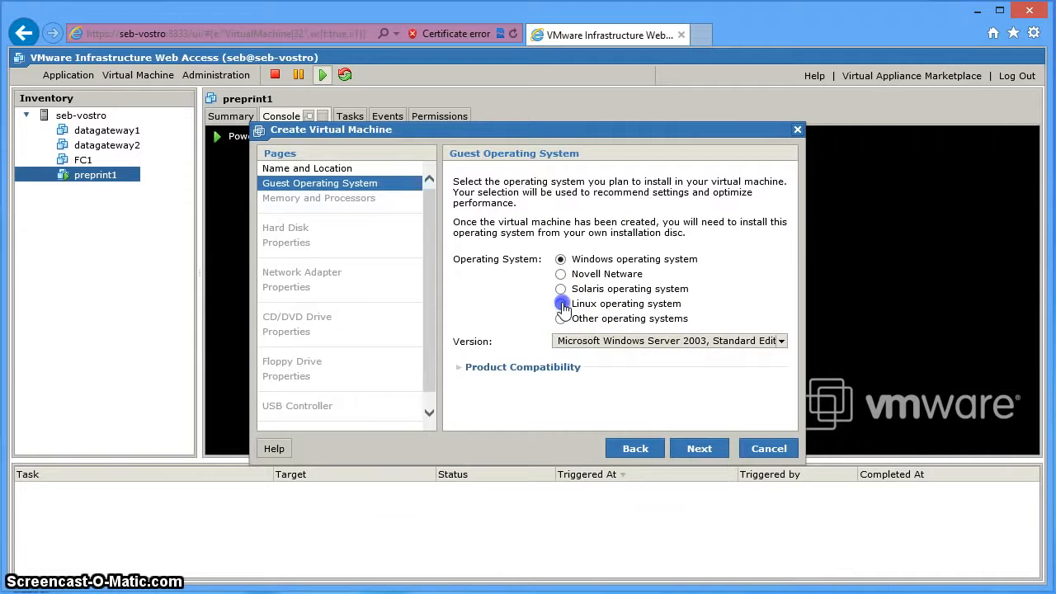
# Set the guest OS to Linux, version Other 2.6x Linux (32-bit).
pyautogui.click(562, 305)
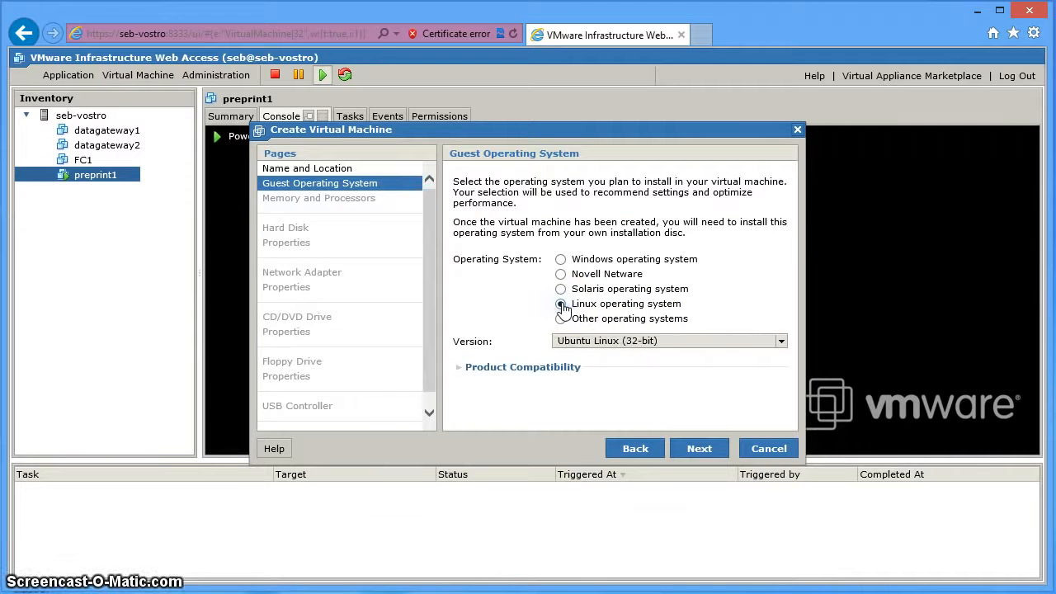
pyautogui.click(702, 341)
pyautogui.moveTo(750, 411); pyautogui.dragTo(759, 484)
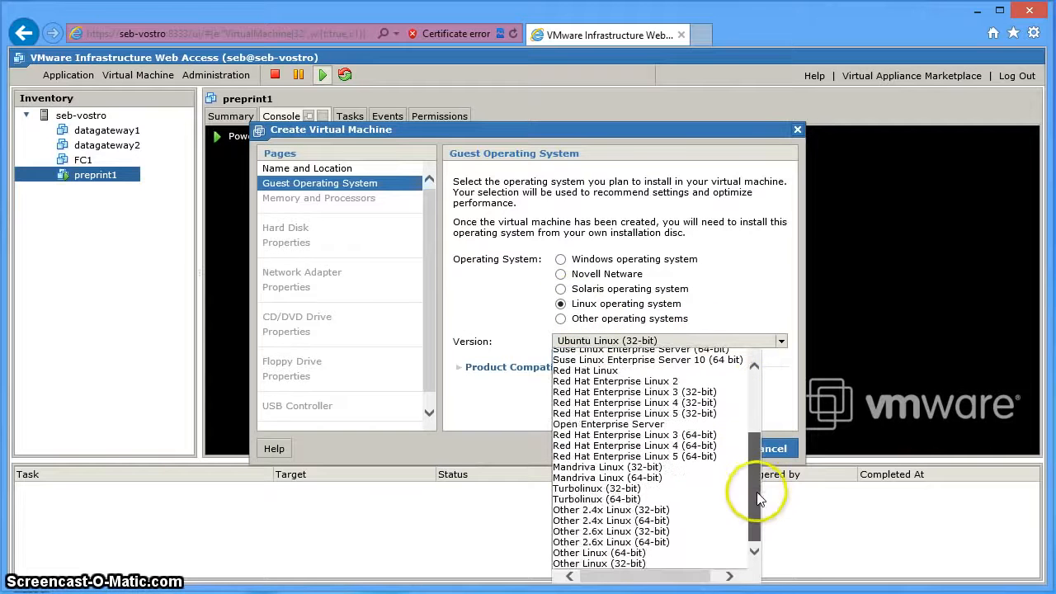
pyautogui.click(664, 531)
pyautogui.click(697, 450)
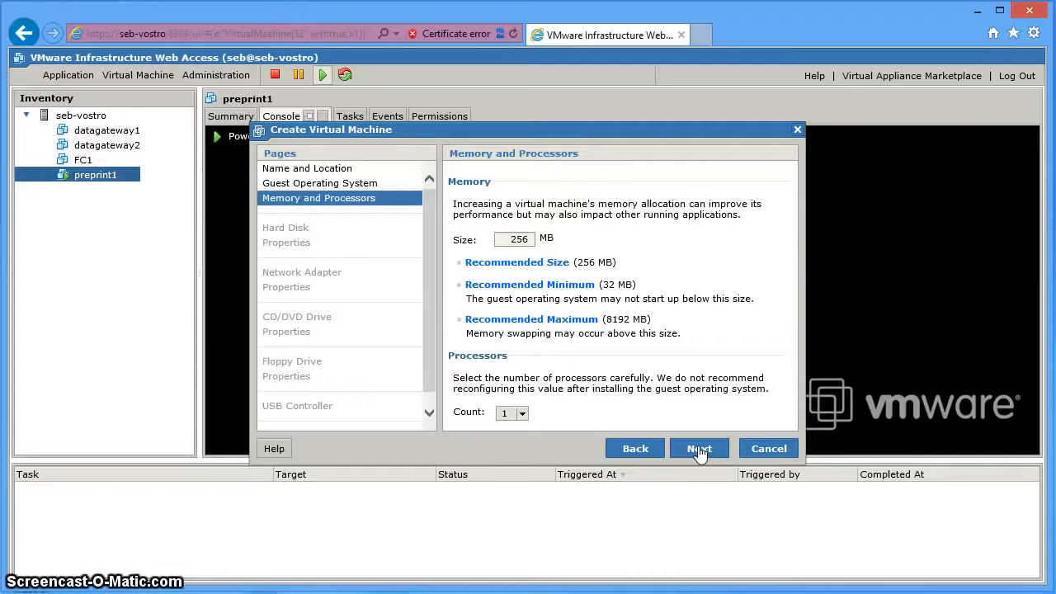
# Use the existing [standard]/screencast1.vmdk (2.451 GB) as the new VM's hard disk.
pyautogui.click(699, 449)
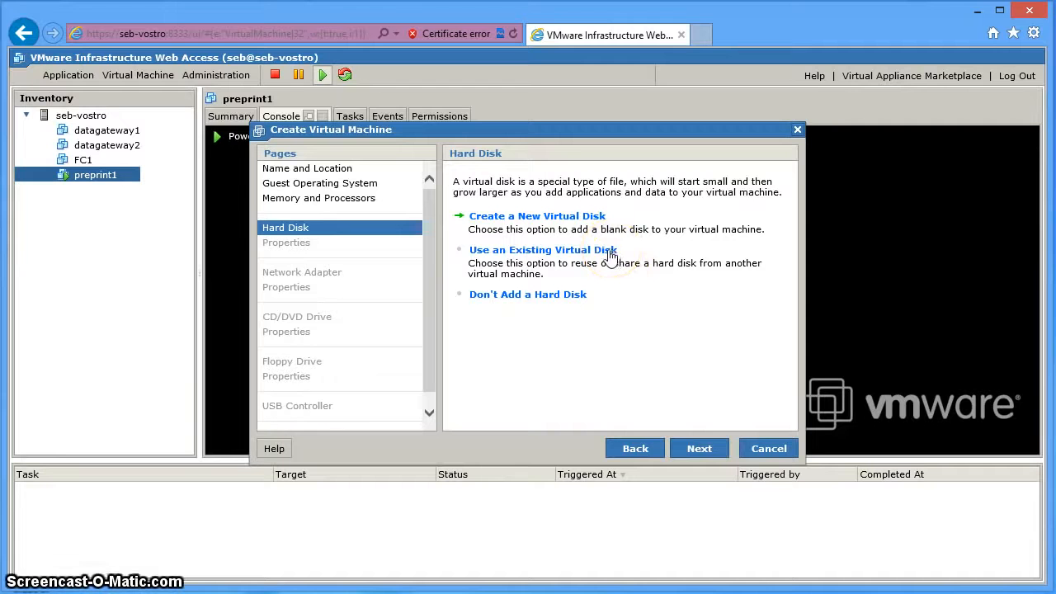
pyautogui.click(580, 252)
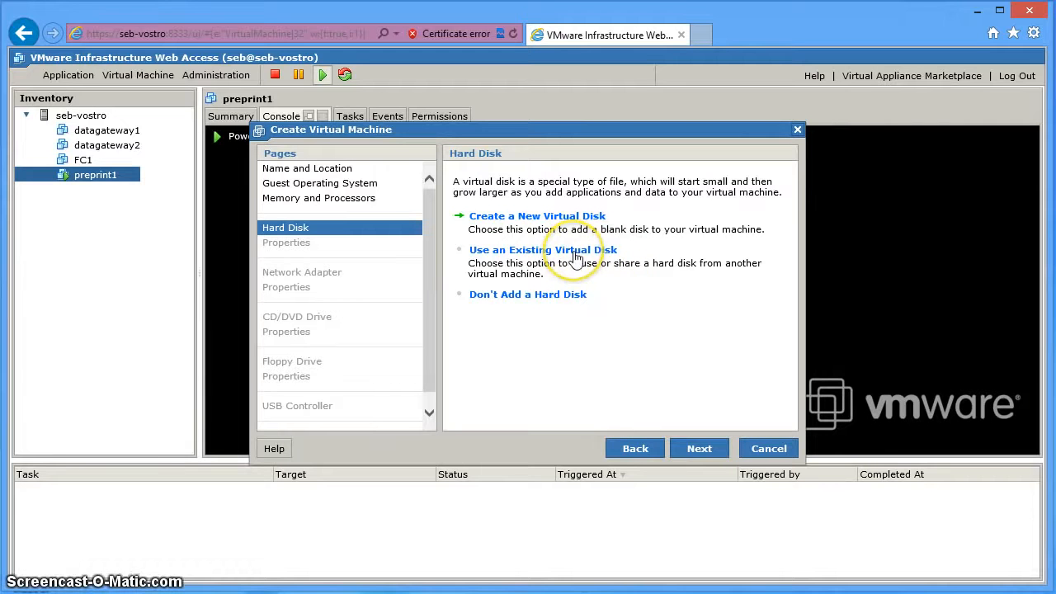
pyautogui.click(627, 252)
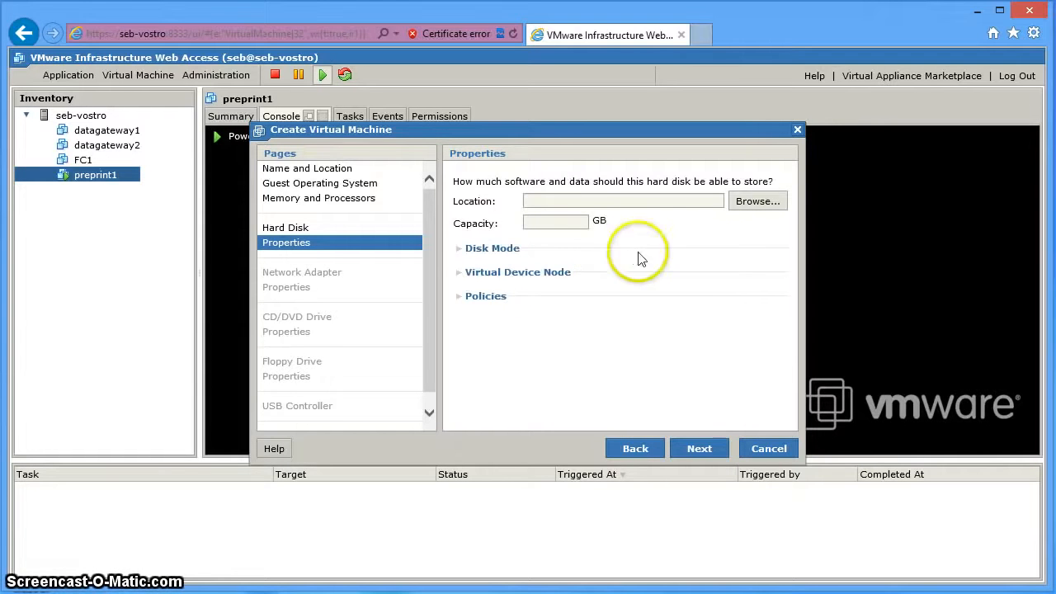
pyautogui.click(754, 204)
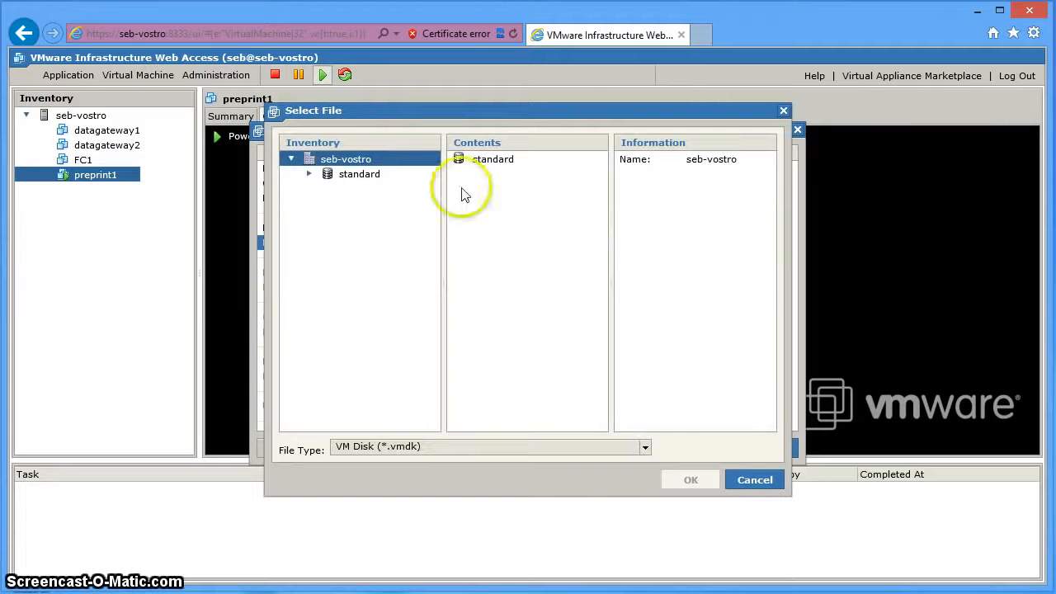
pyautogui.click(310, 175)
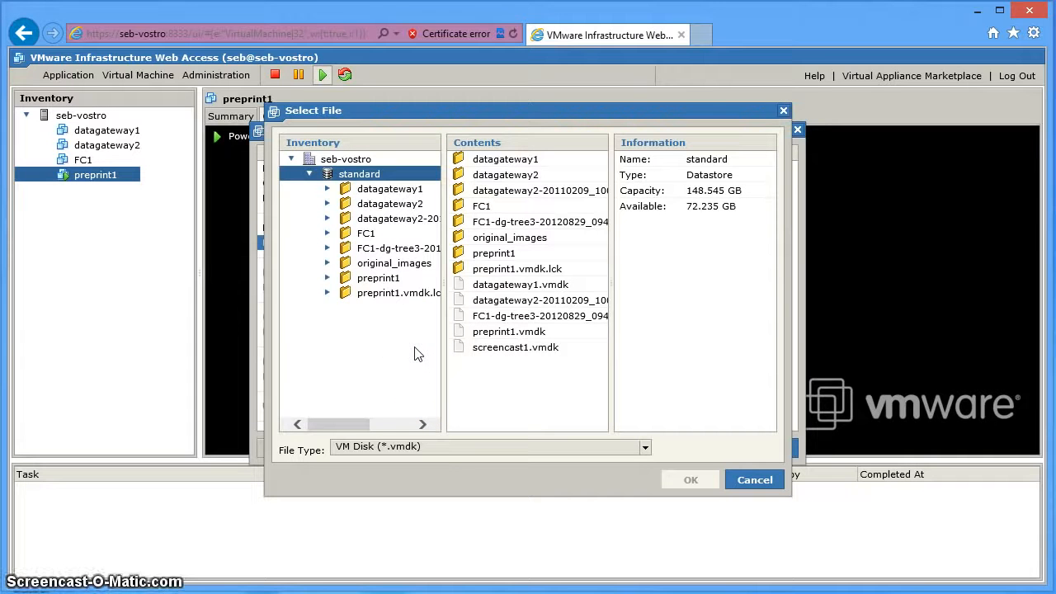
pyautogui.click(429, 307)
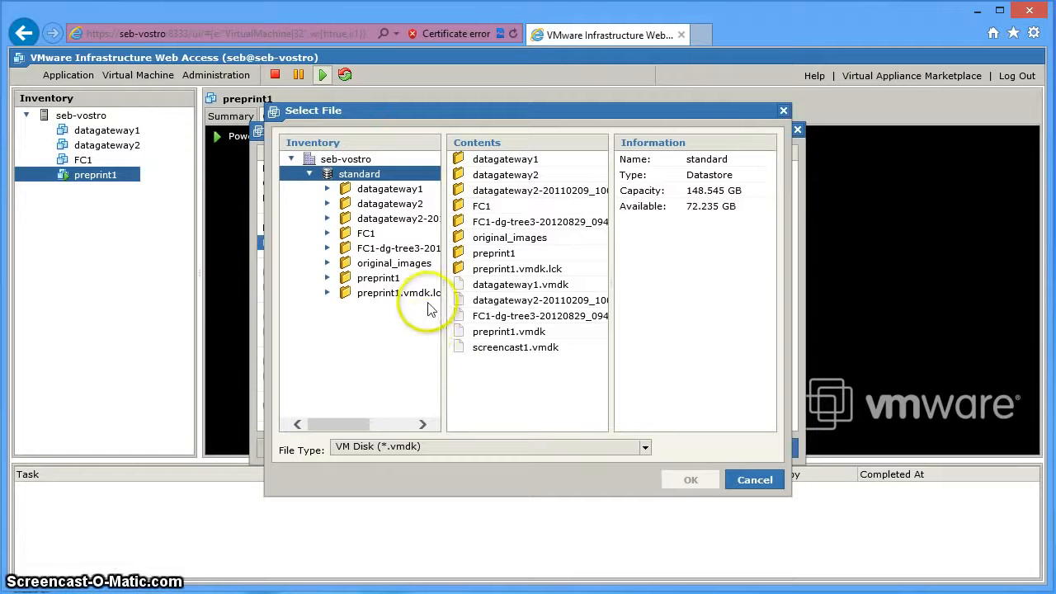
pyautogui.click(486, 349)
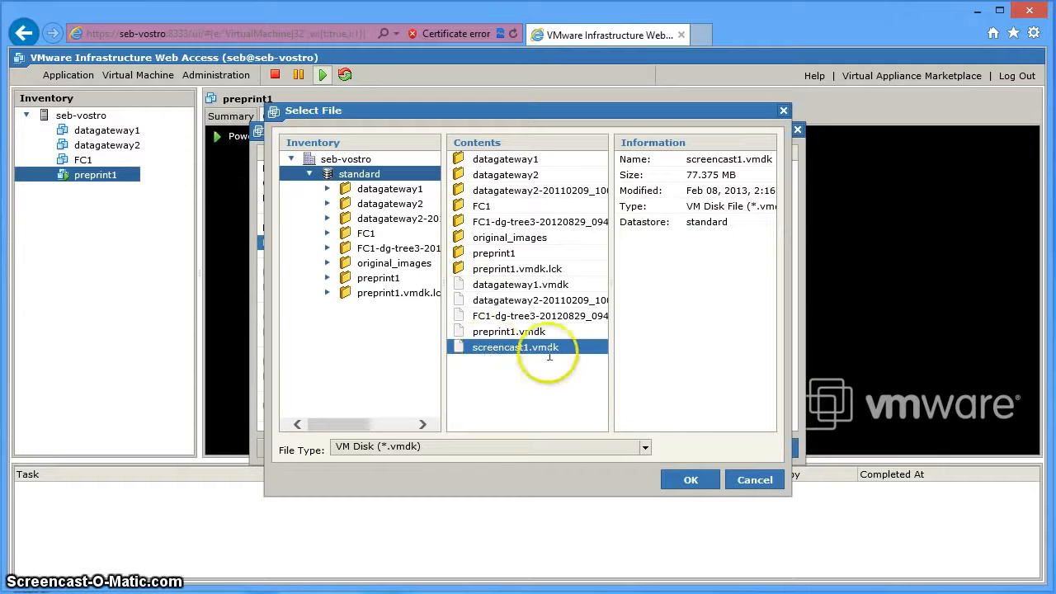
pyautogui.click(629, 374)
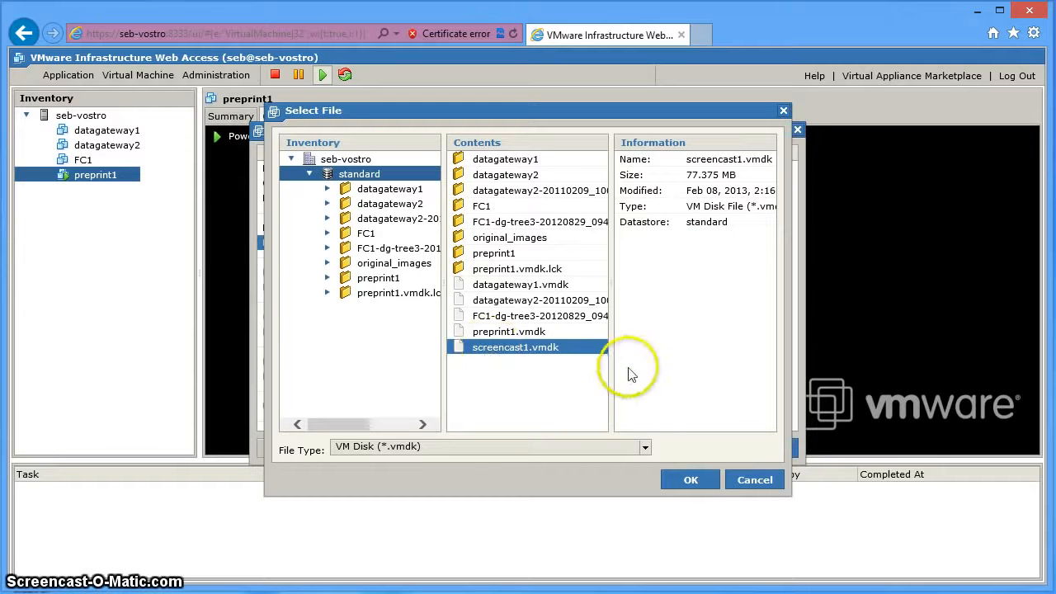
pyautogui.click(698, 482)
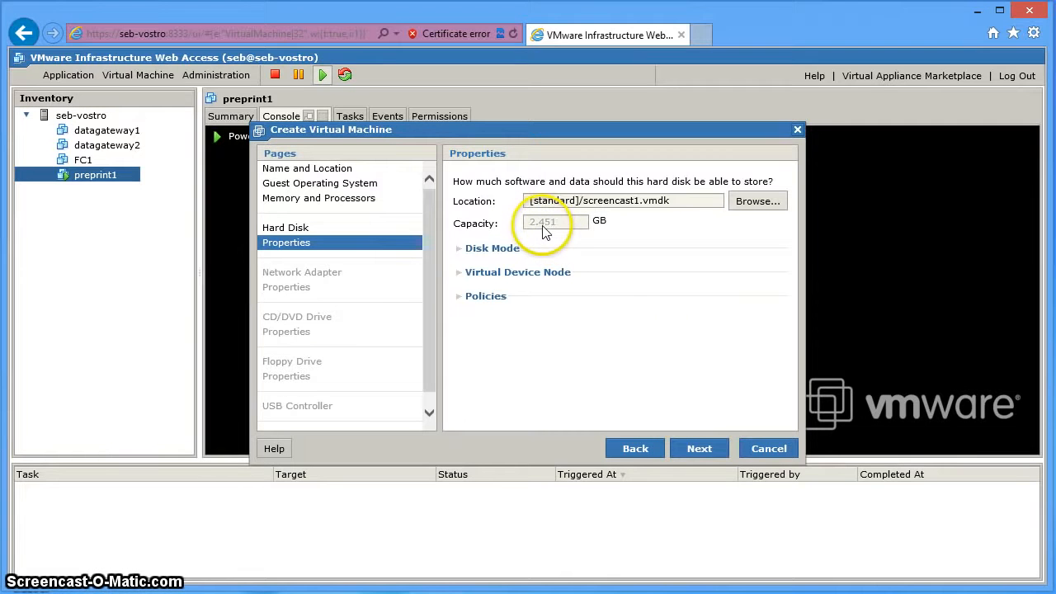
# Add a bridged network adapter to the new VM.
pyautogui.click(707, 455)
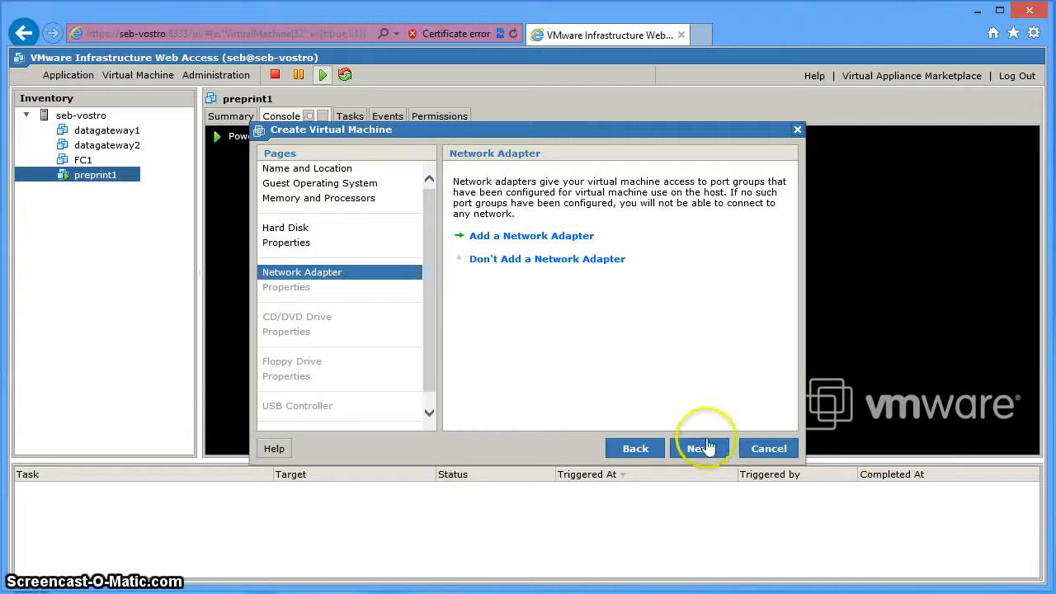
pyautogui.click(580, 237)
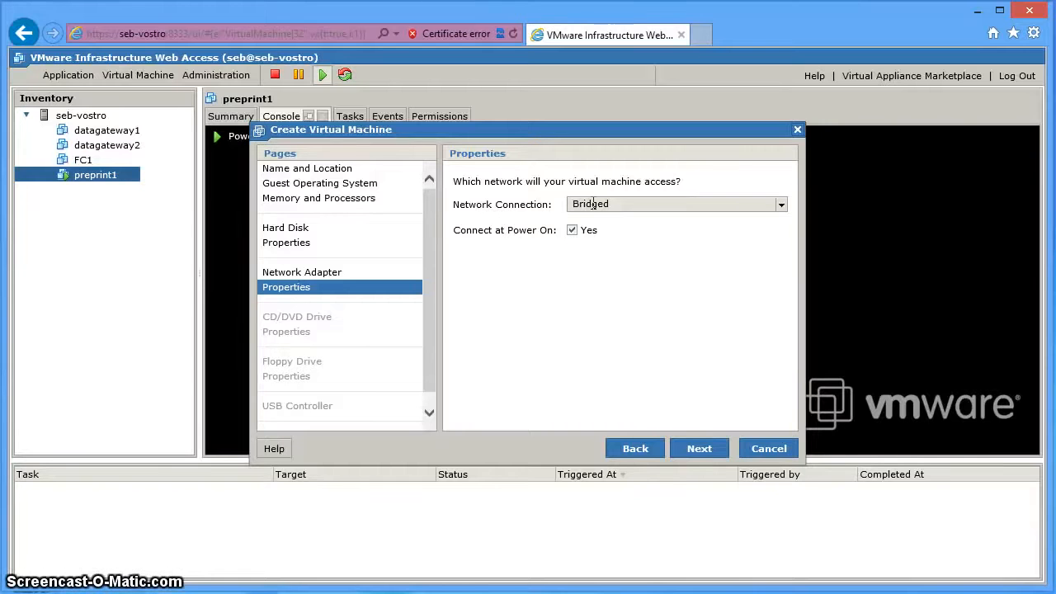
pyautogui.click(700, 449)
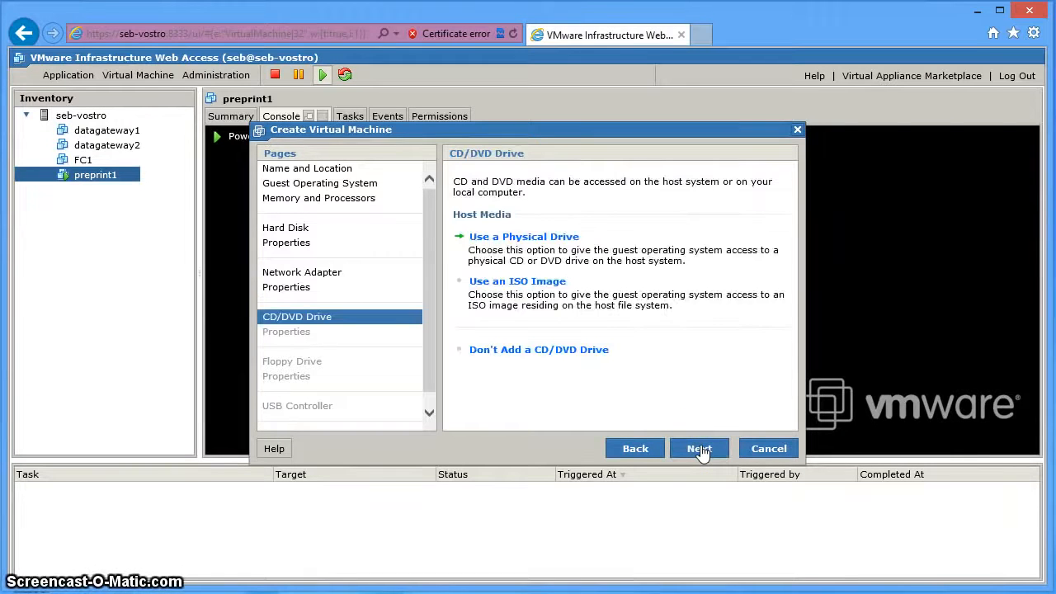
# Skip CD/DVD, floppy and USB devices, and finish with power-on enabled.
pyautogui.click(577, 350)
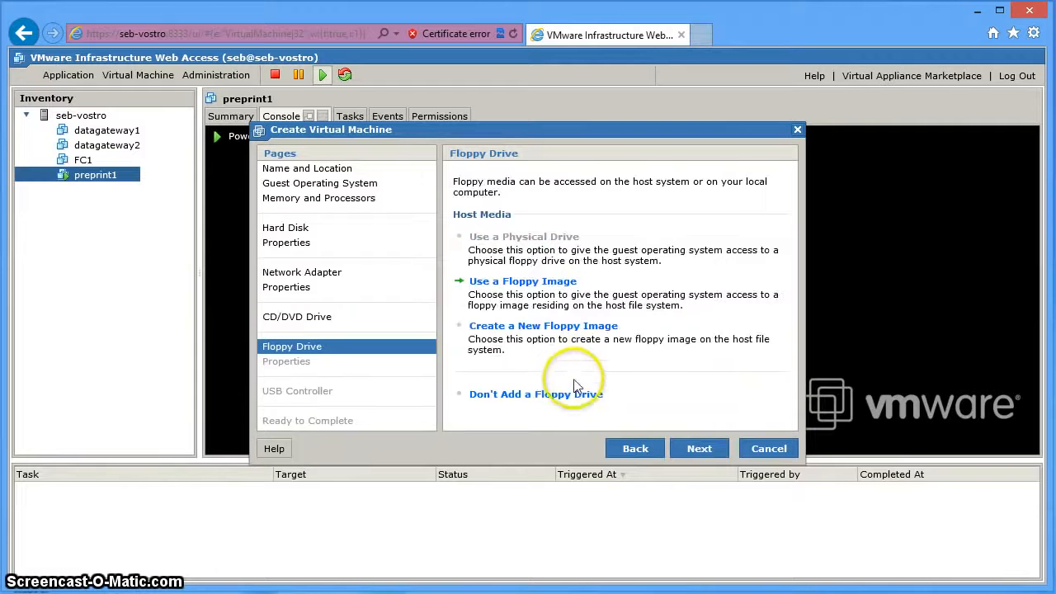
pyautogui.click(567, 396)
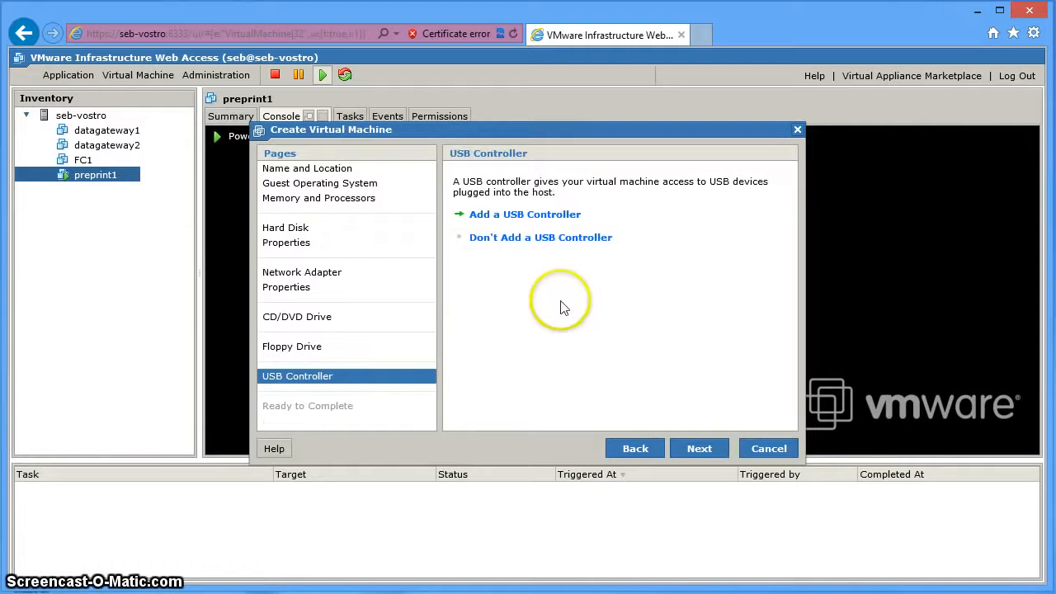
pyautogui.click(556, 240)
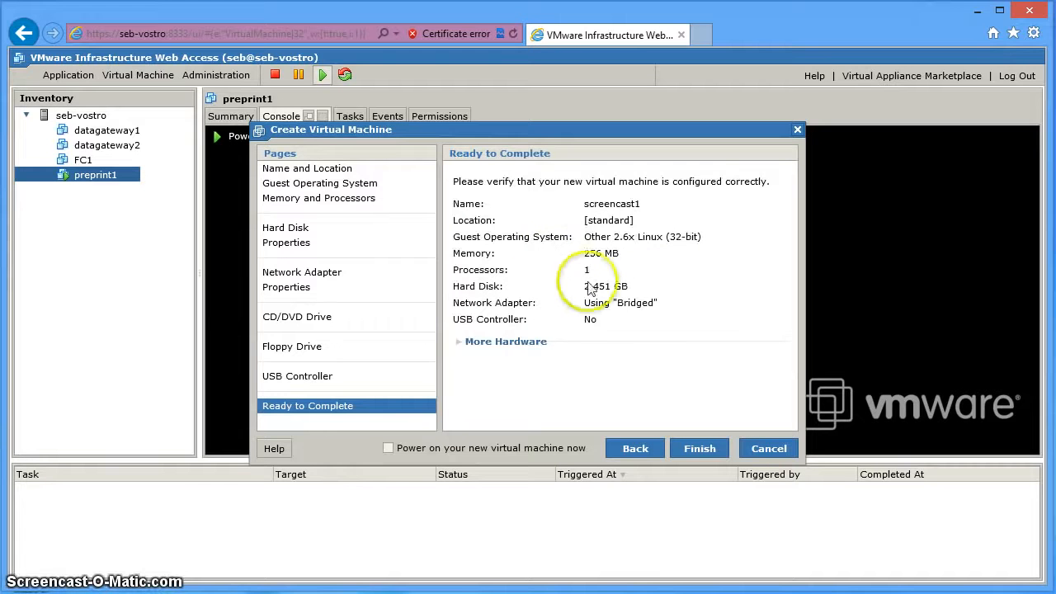
pyautogui.click(389, 449)
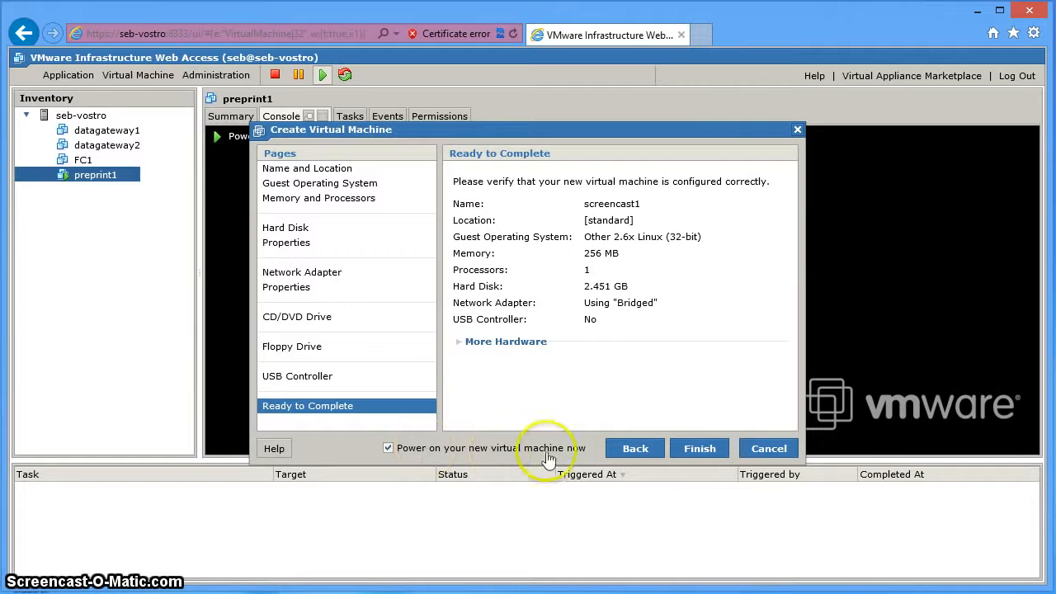
pyautogui.click(699, 449)
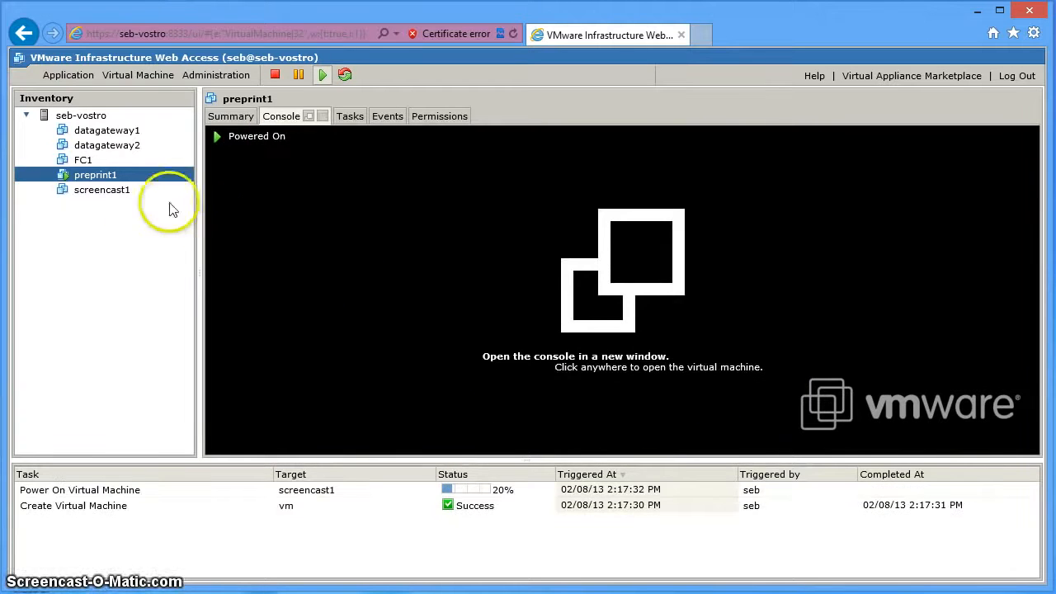
# Open screencast1's remote console to read the eth0 address 192.168.35.101.
pyautogui.click(102, 191)
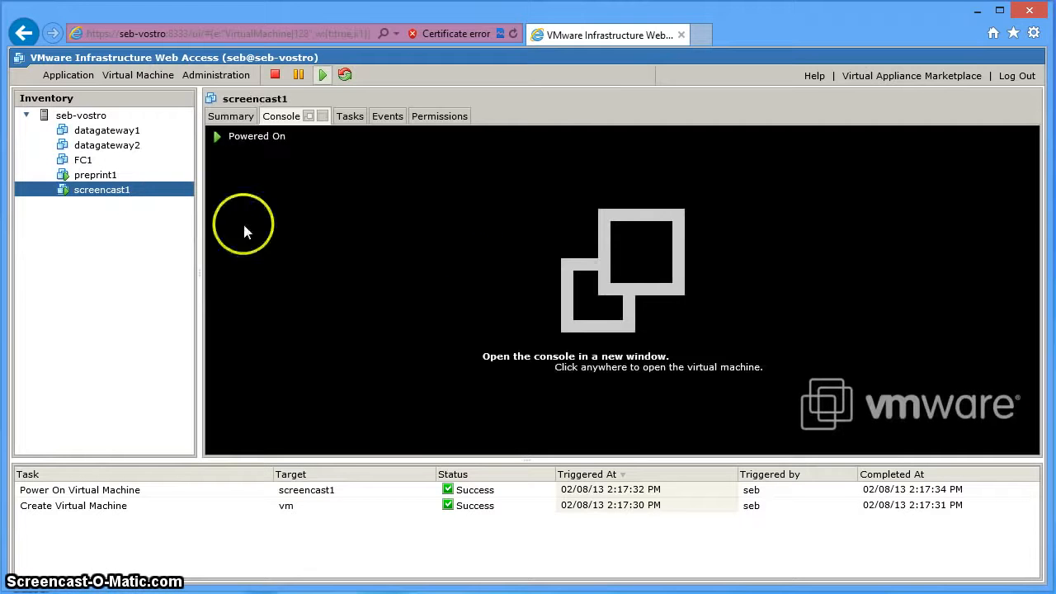
pyautogui.click(590, 281)
pyautogui.click(703, 283)
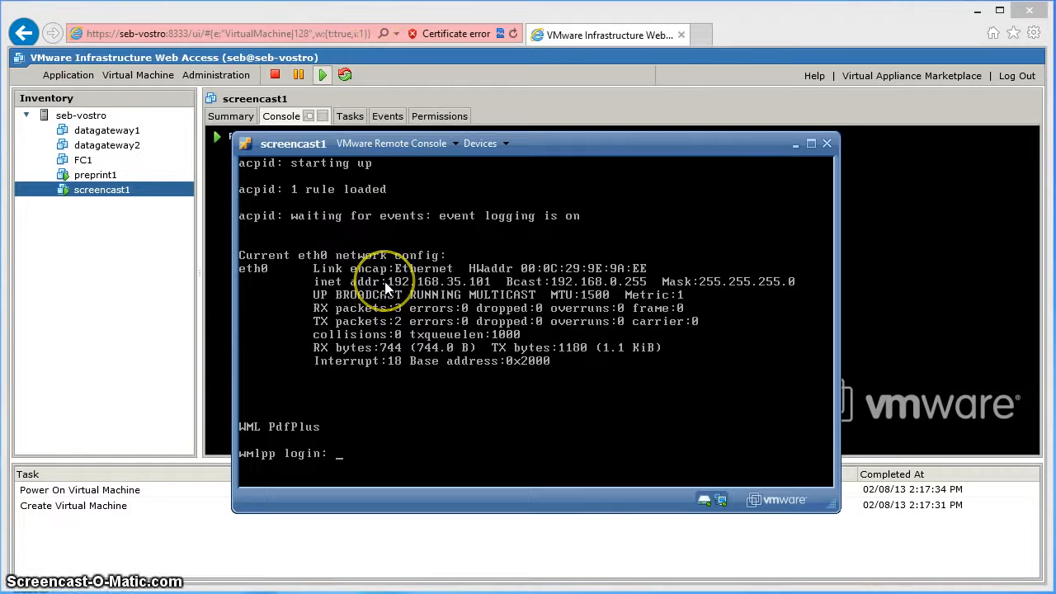
pyautogui.click(420, 13)
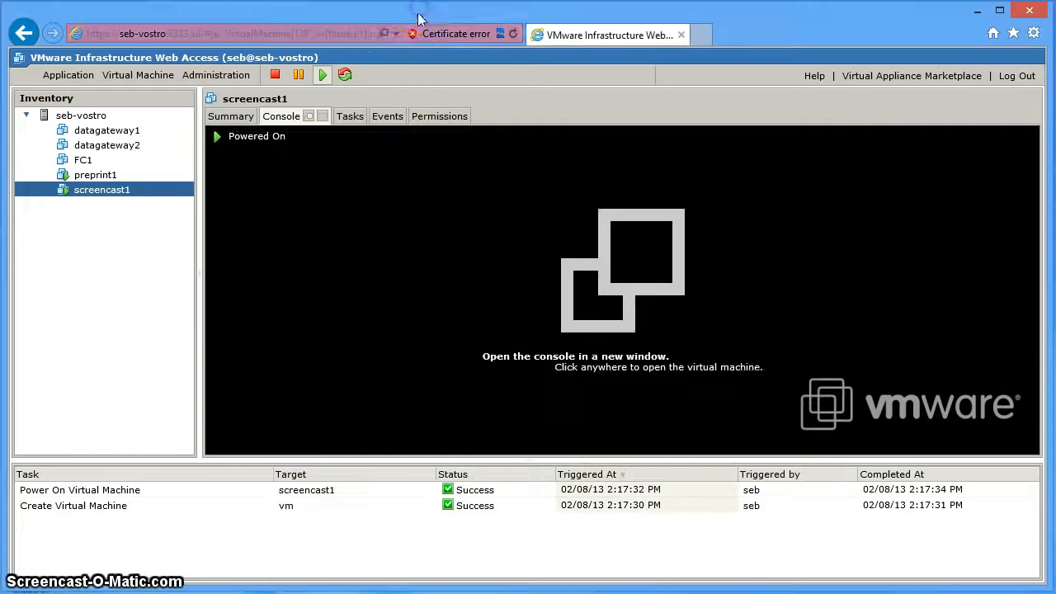
pyautogui.click(705, 37)
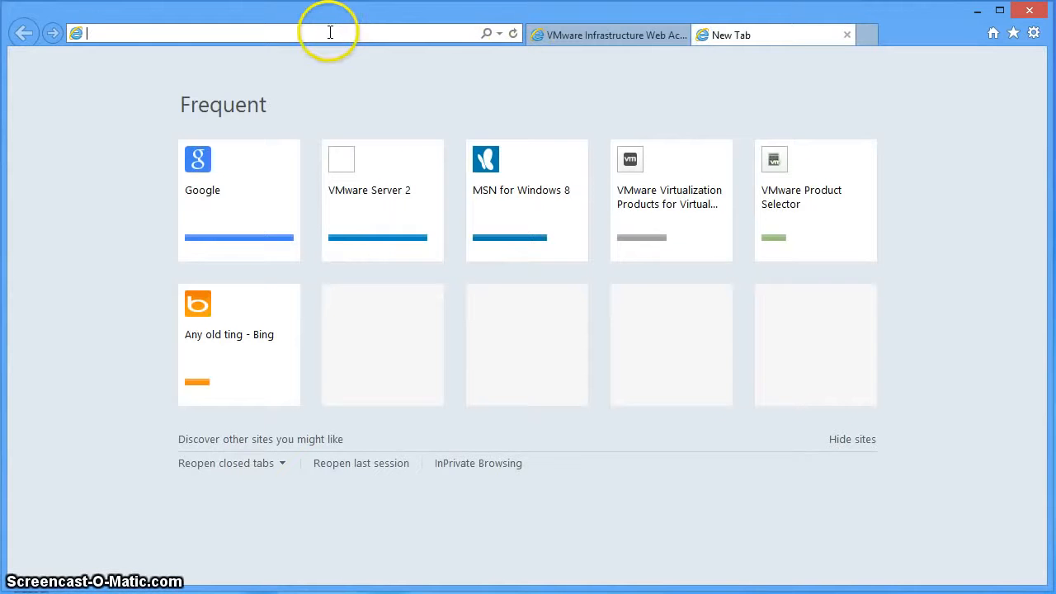
pyautogui.write('192')
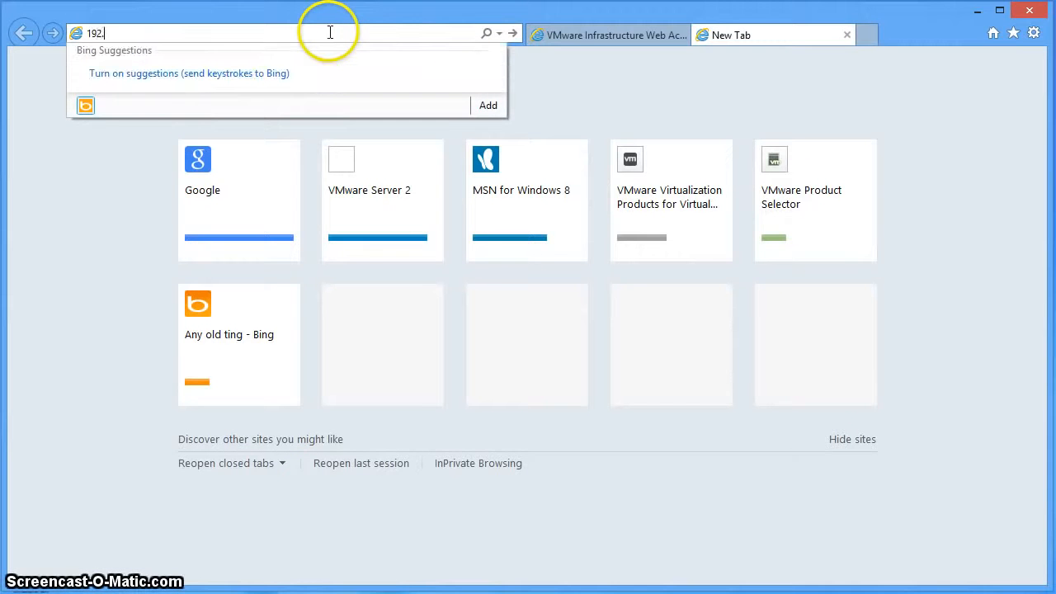
pyautogui.write('.168.35.101')
pyautogui.press('Return')
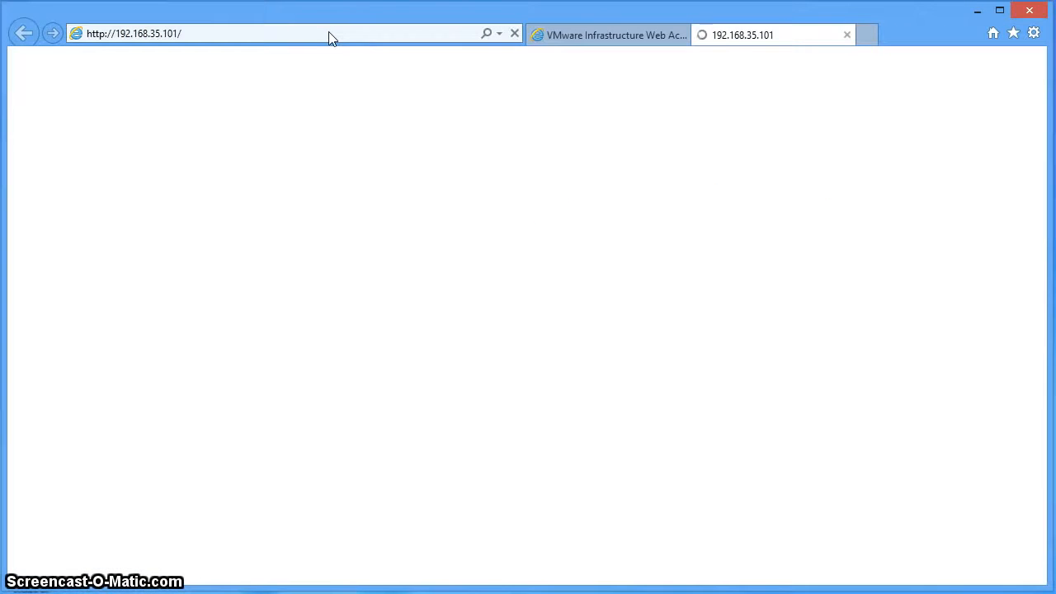
pyautogui.click(354, 109)
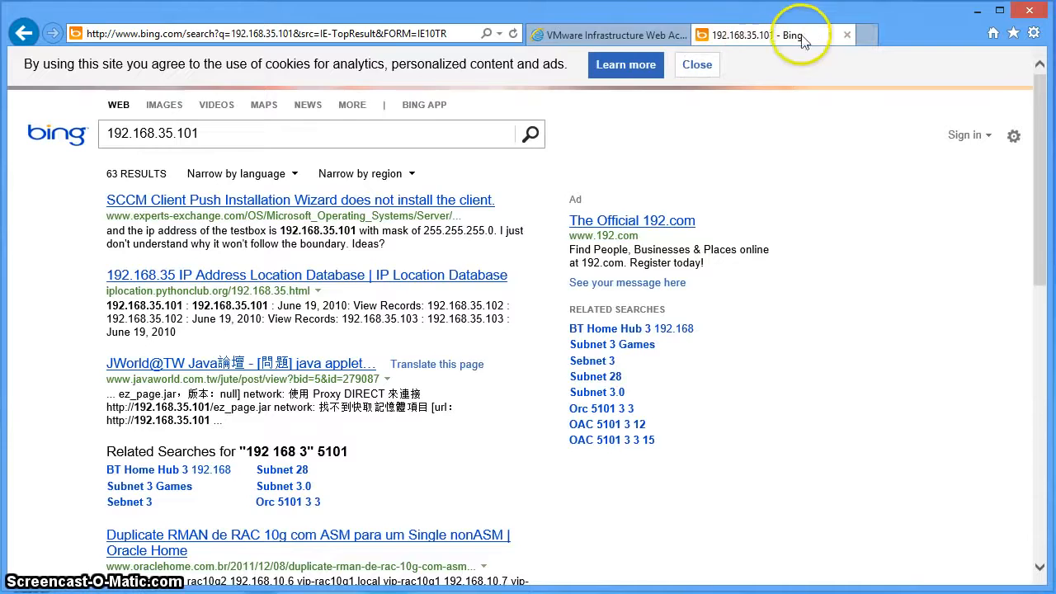
pyautogui.click(846, 34)
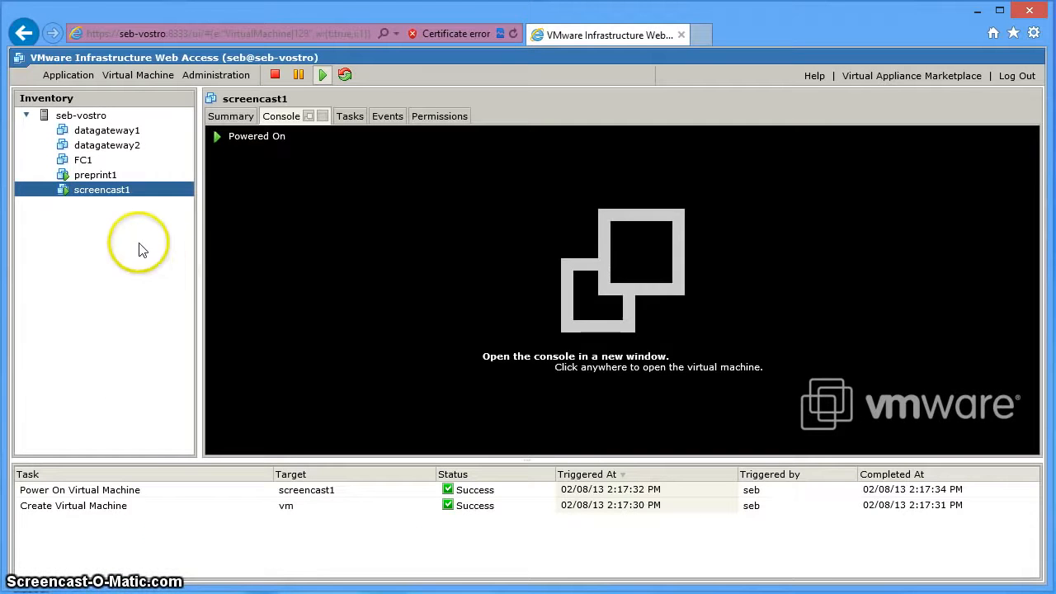
# Log in to screencast1's remote console as root, then exit the BusyBox shell with Ctrl+D.
pyautogui.click(114, 199)
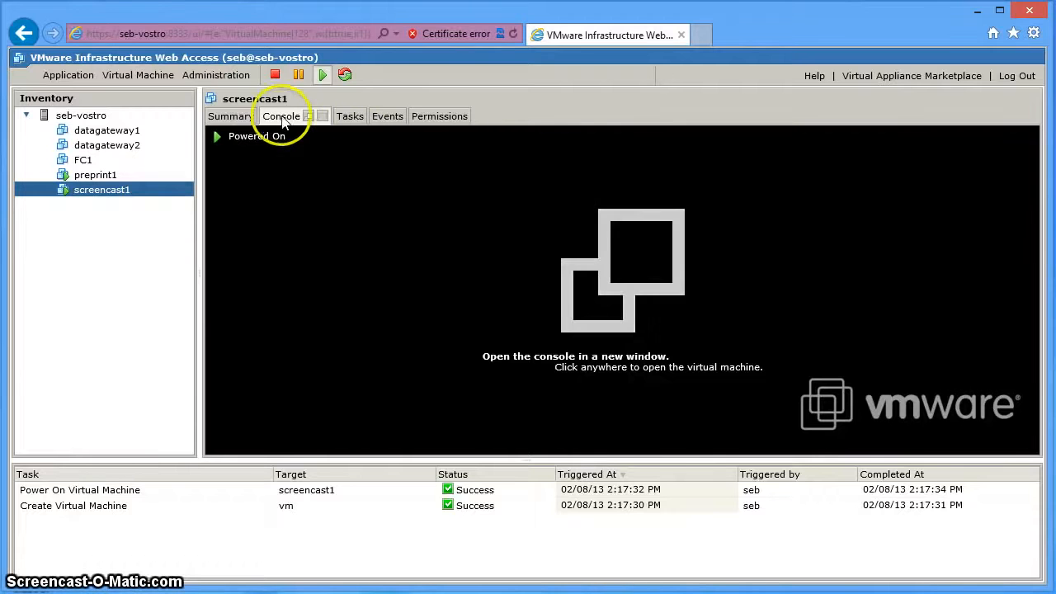
pyautogui.click(536, 214)
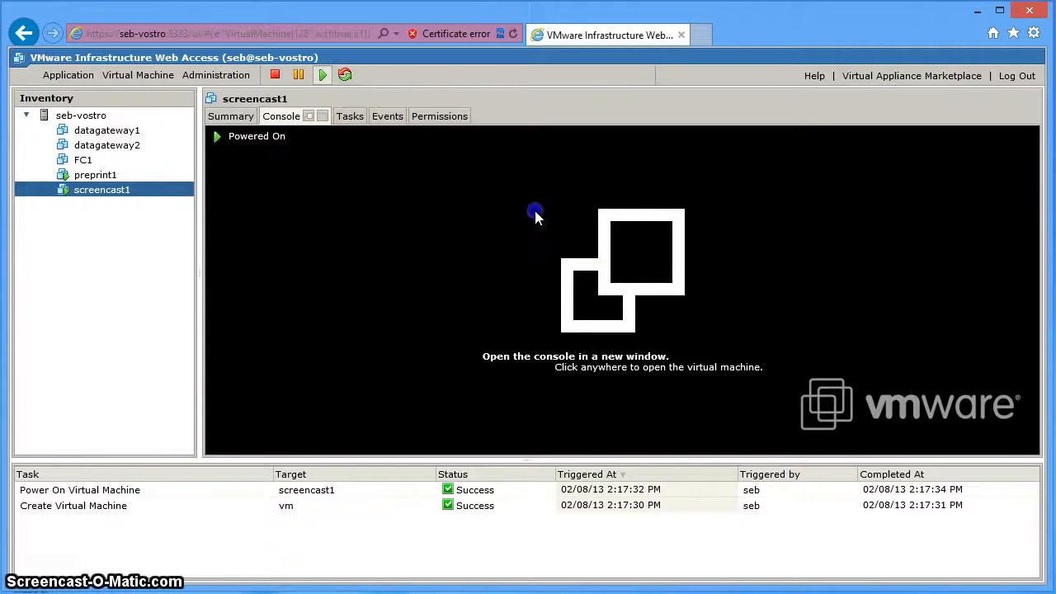
pyautogui.click(520, 301)
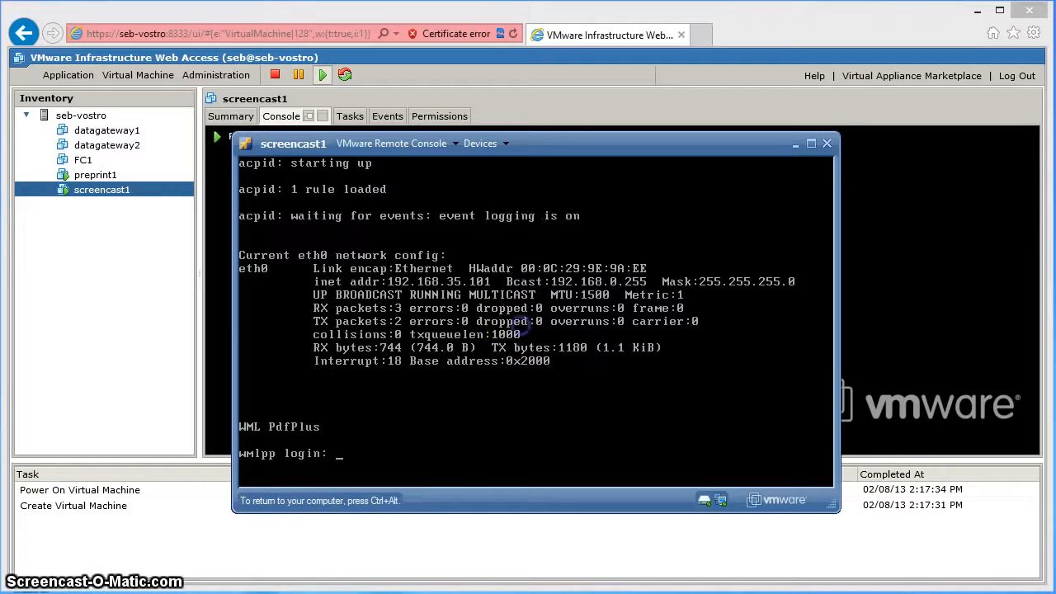
pyautogui.write('root')
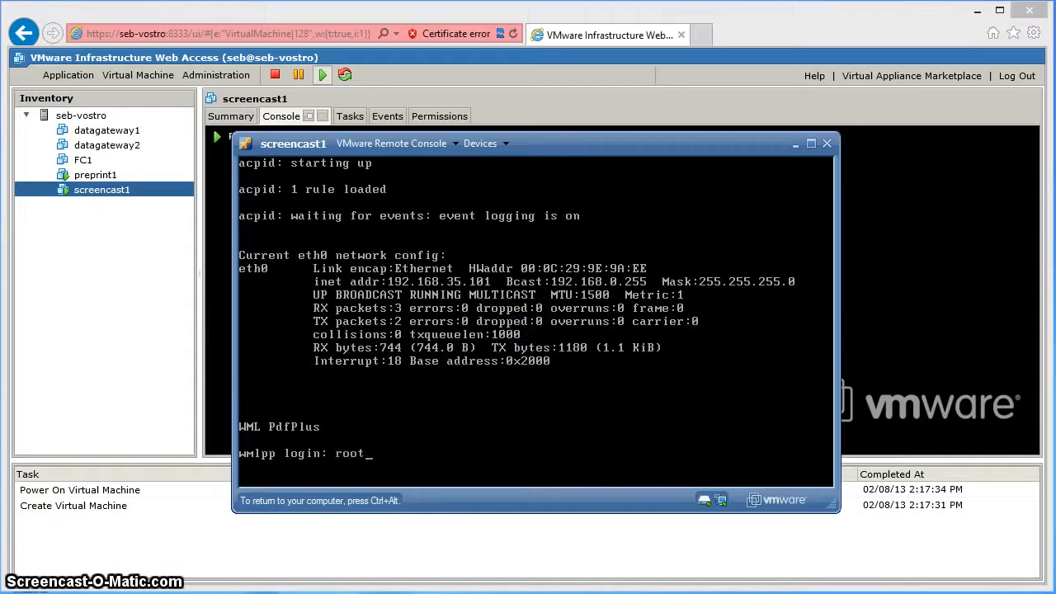
pyautogui.press('Return')
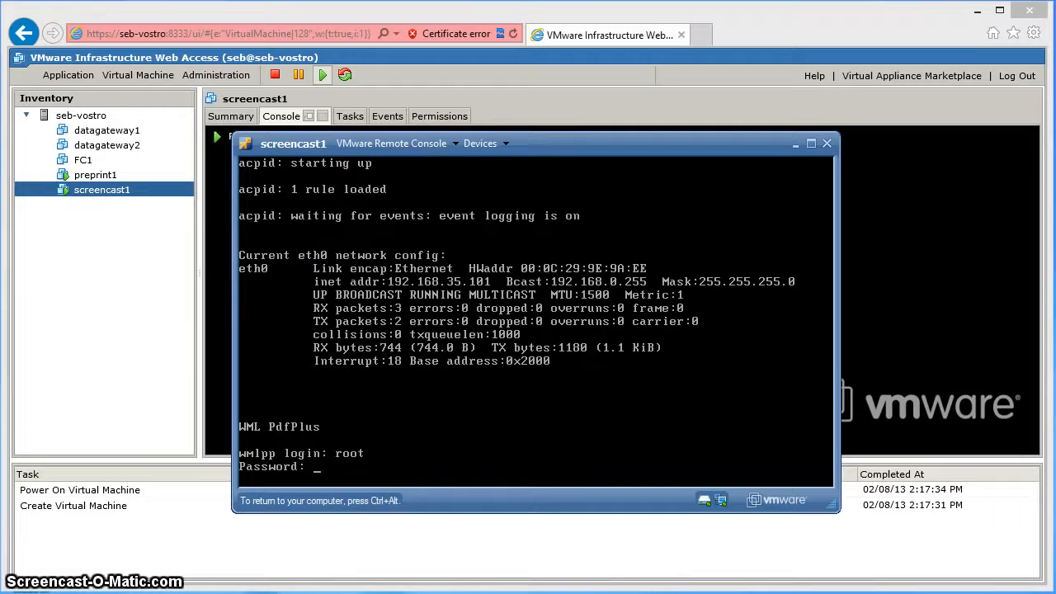
pyautogui.press('Return')
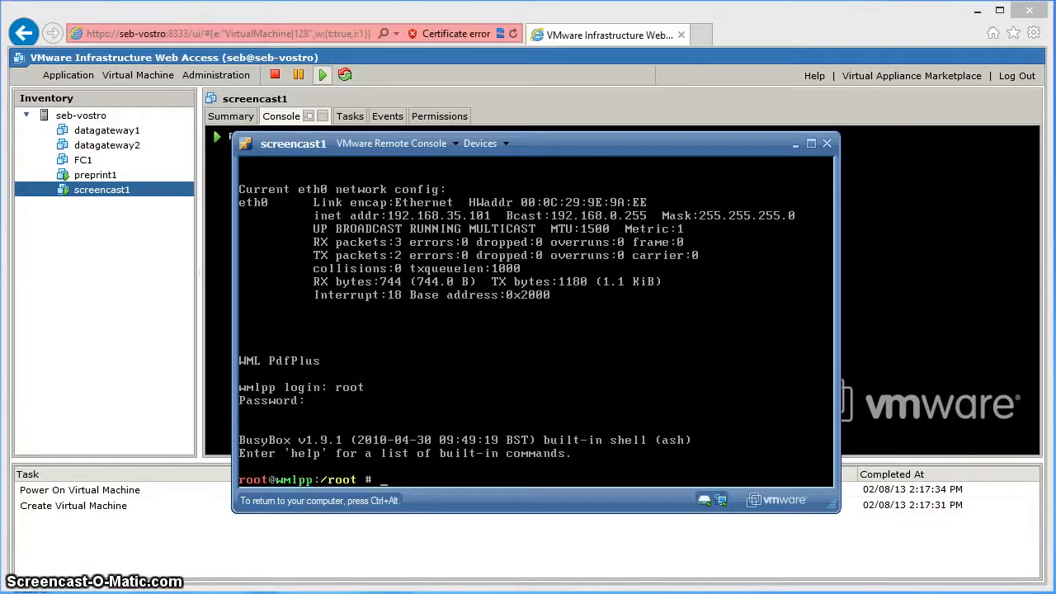
pyautogui.hotkey('ctrl', 'd')
# Log in to the console as admin and choose manual IP configuration.
pyautogui.write('admin')
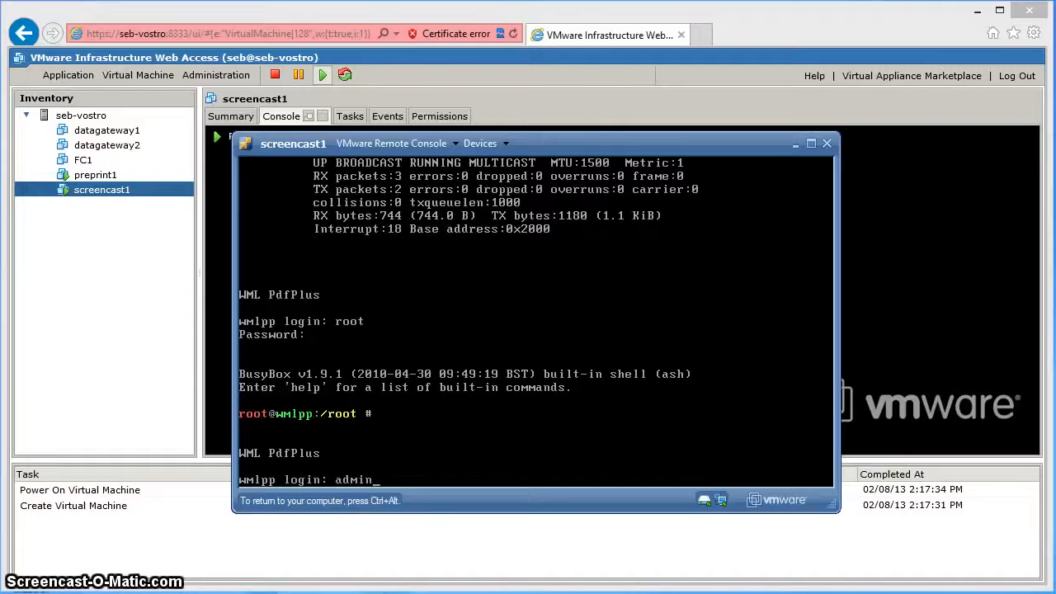
pyautogui.press('Return')
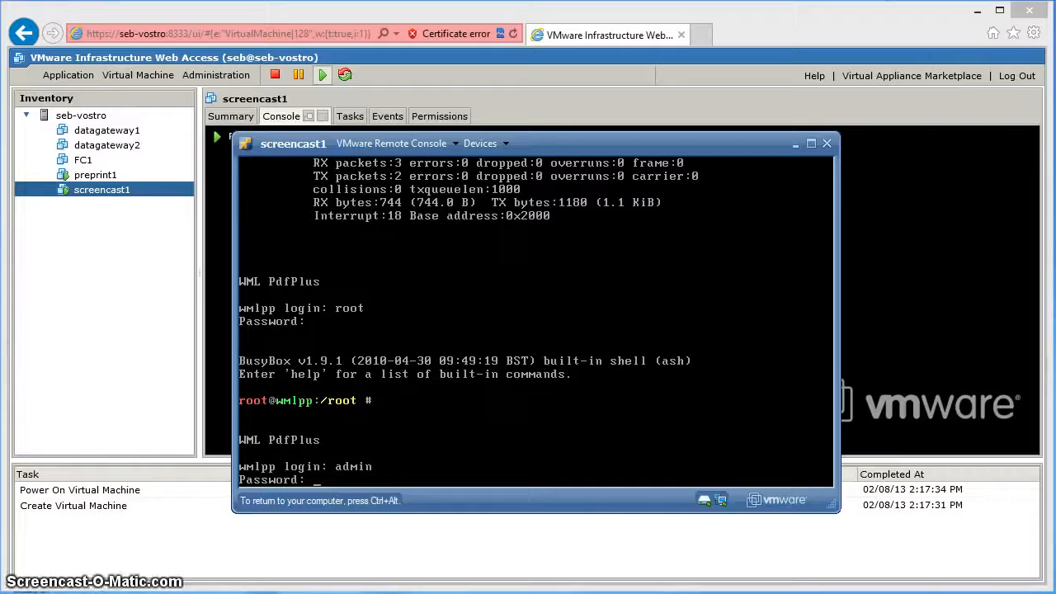
pyautogui.press('Return')
pyautogui.write('manual')
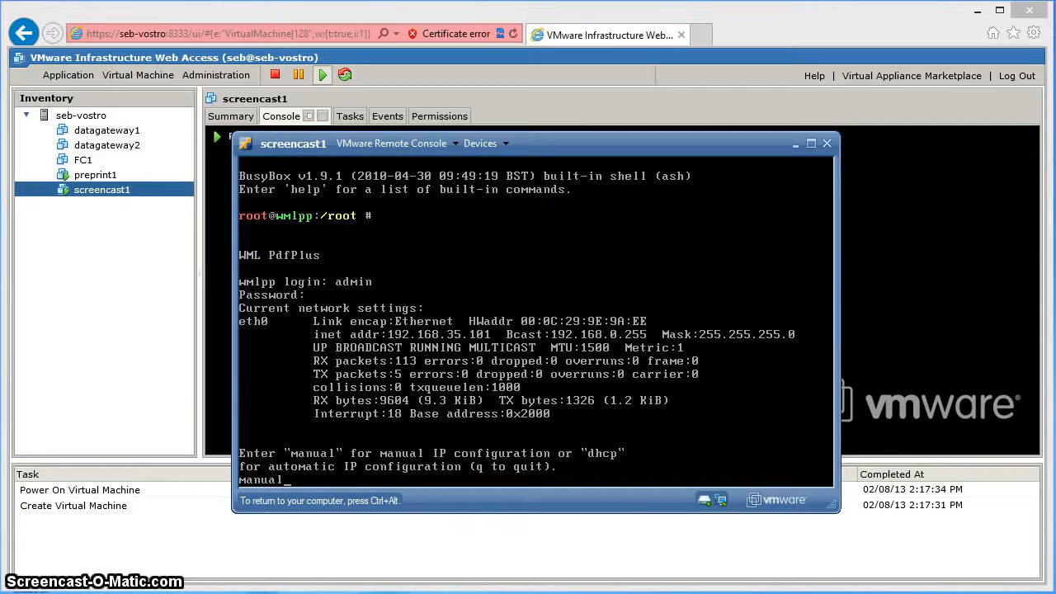
pyautogui.press('Return')
# Set IP 192.168.0.78, netmask 255.255.255.0, gateway 192.168.0.7, and confirm removing DNS settings.
pyautogui.write('192')
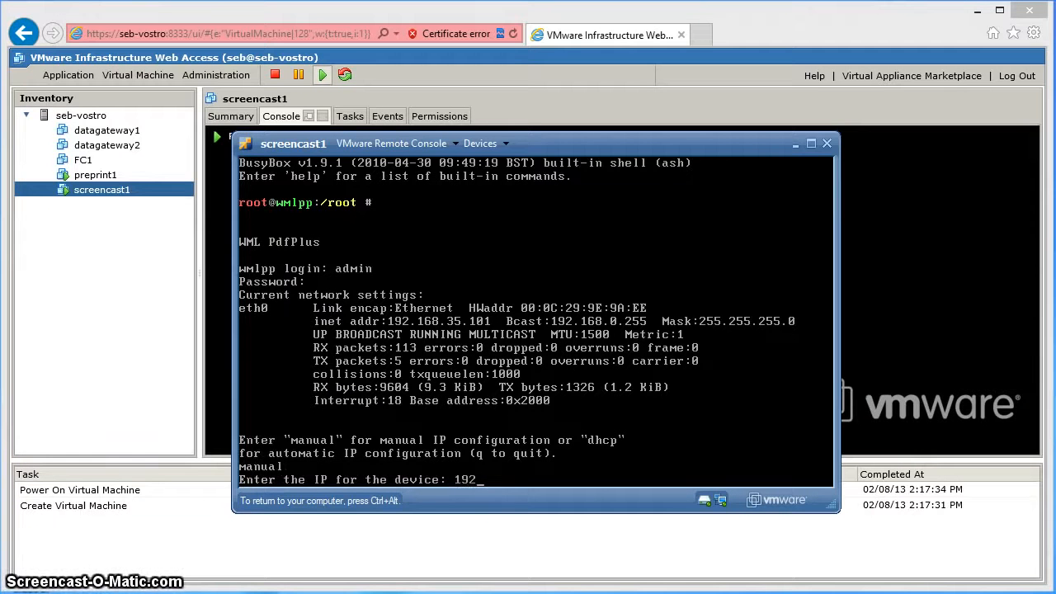
pyautogui.write('.168')
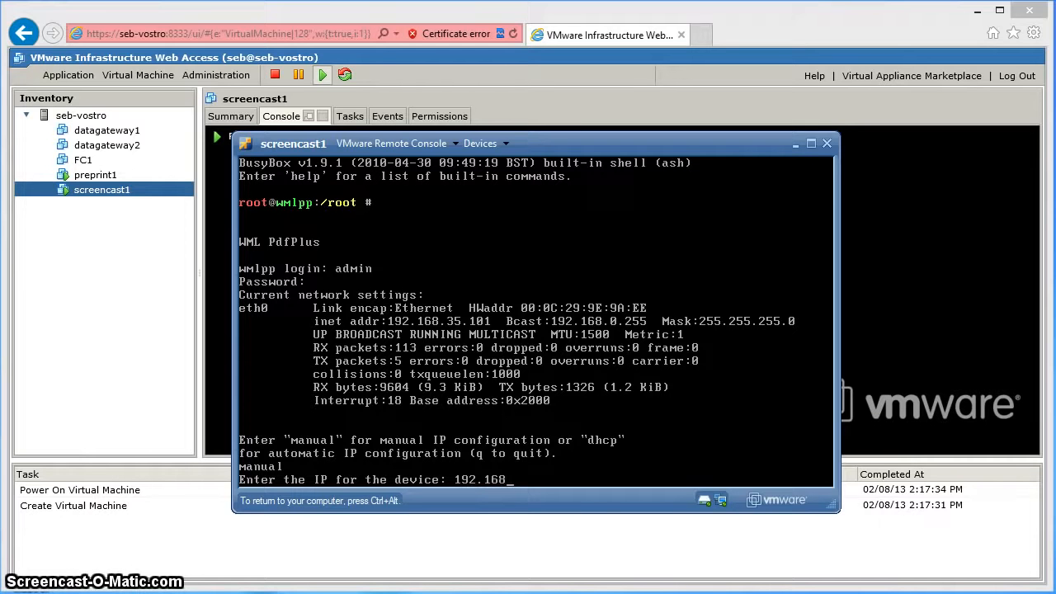
pyautogui.write('.0.')
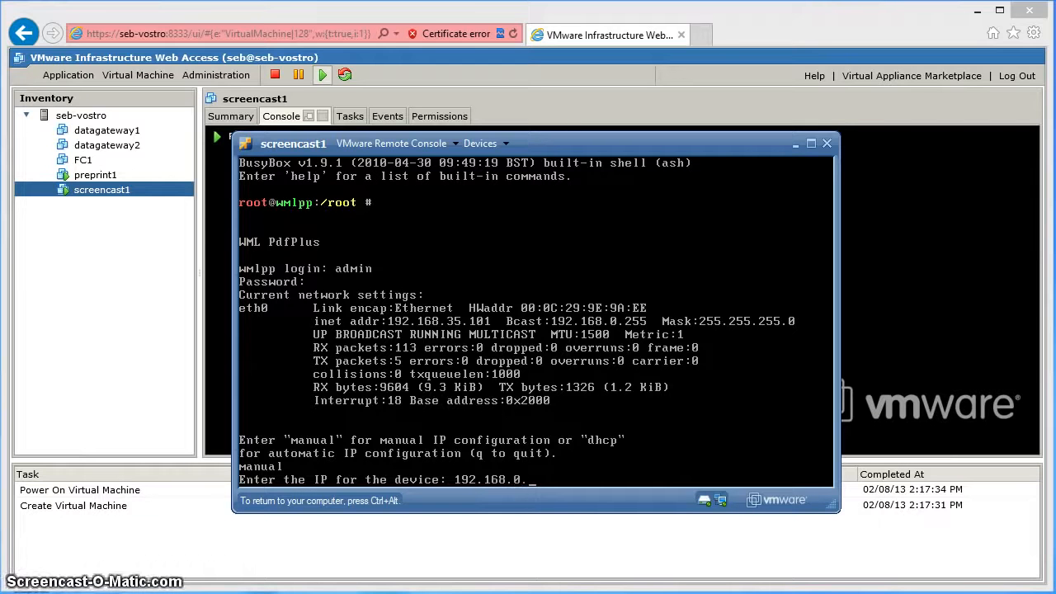
pyautogui.write('78')
pyautogui.press('Return')
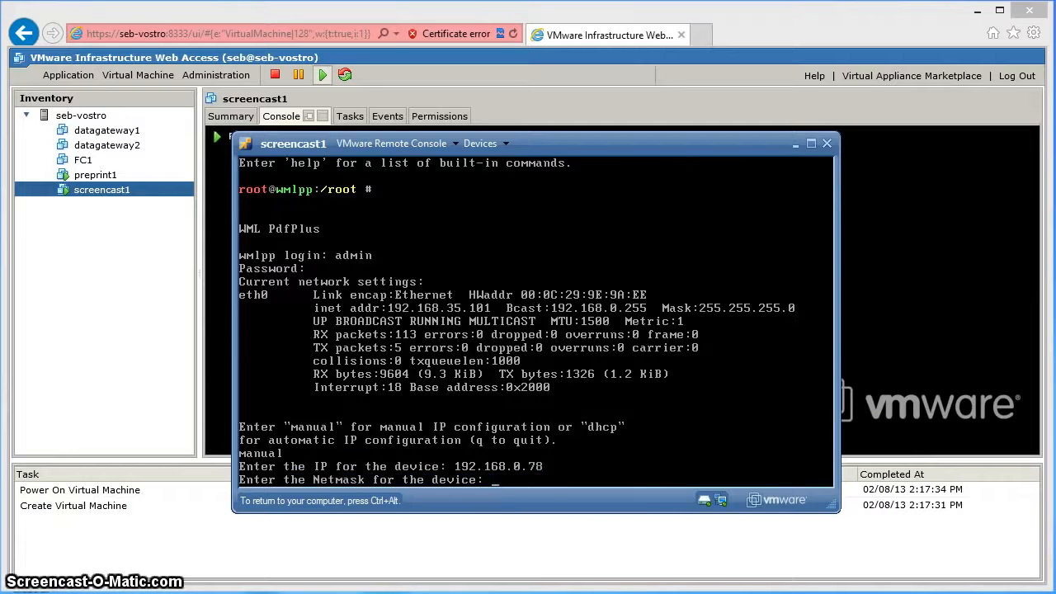
pyautogui.write('255.255.25')
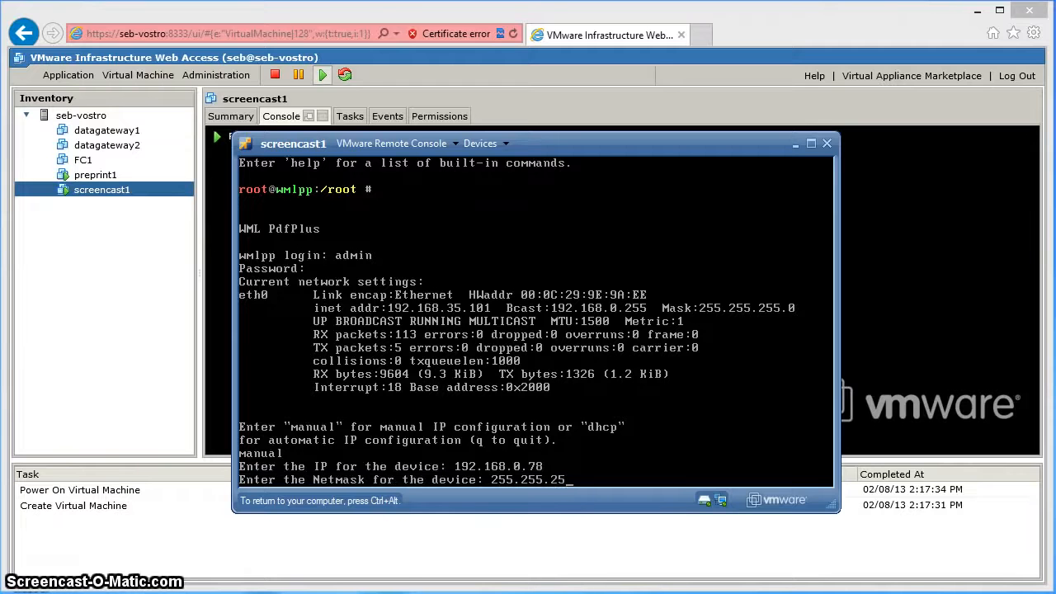
pyautogui.write('5.0')
pyautogui.press('Return')
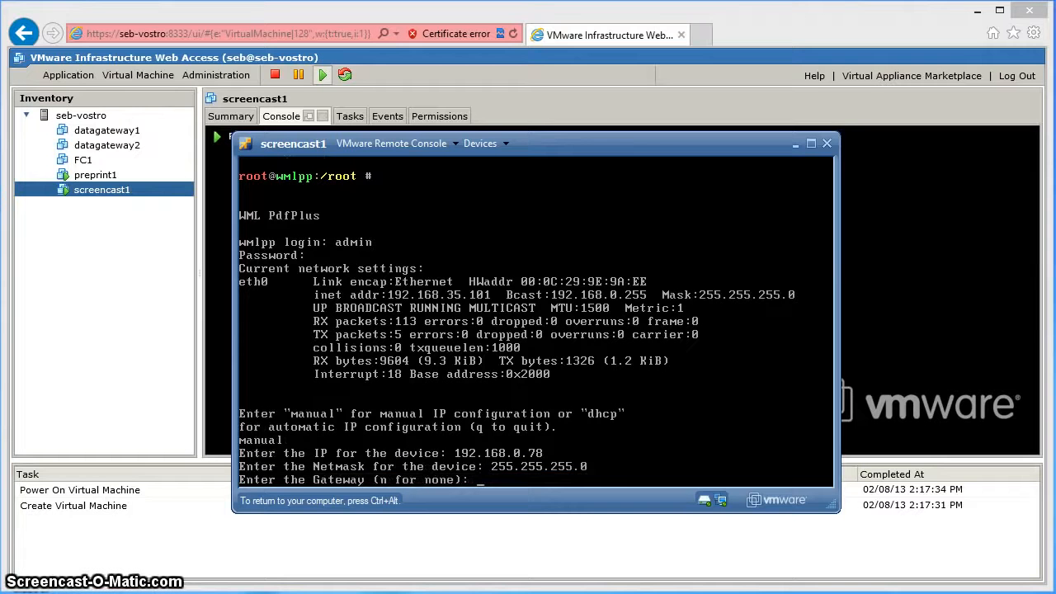
pyautogui.write('19')
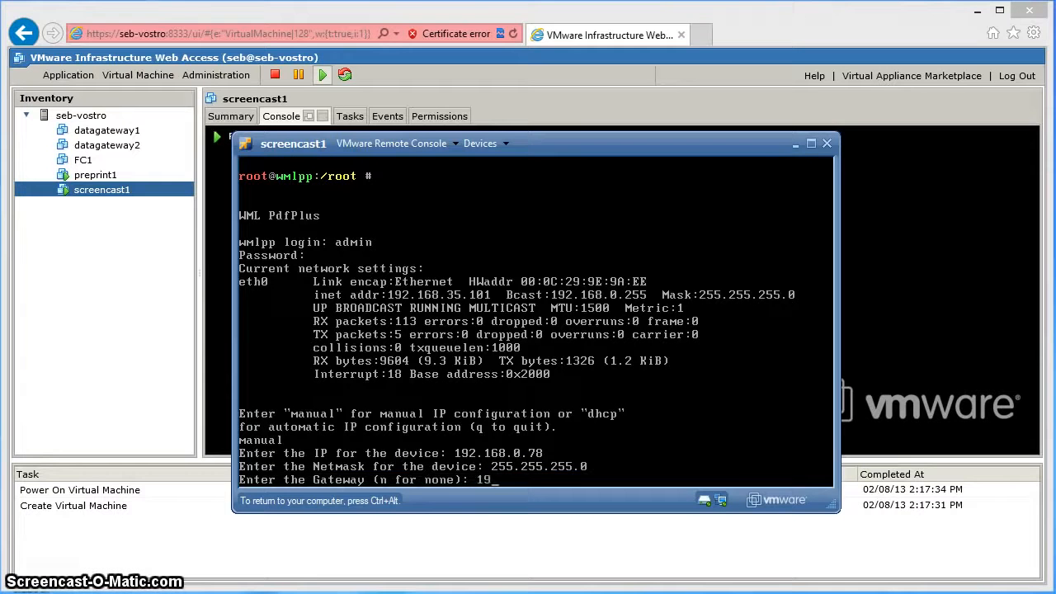
pyautogui.write('2.168.0.7')
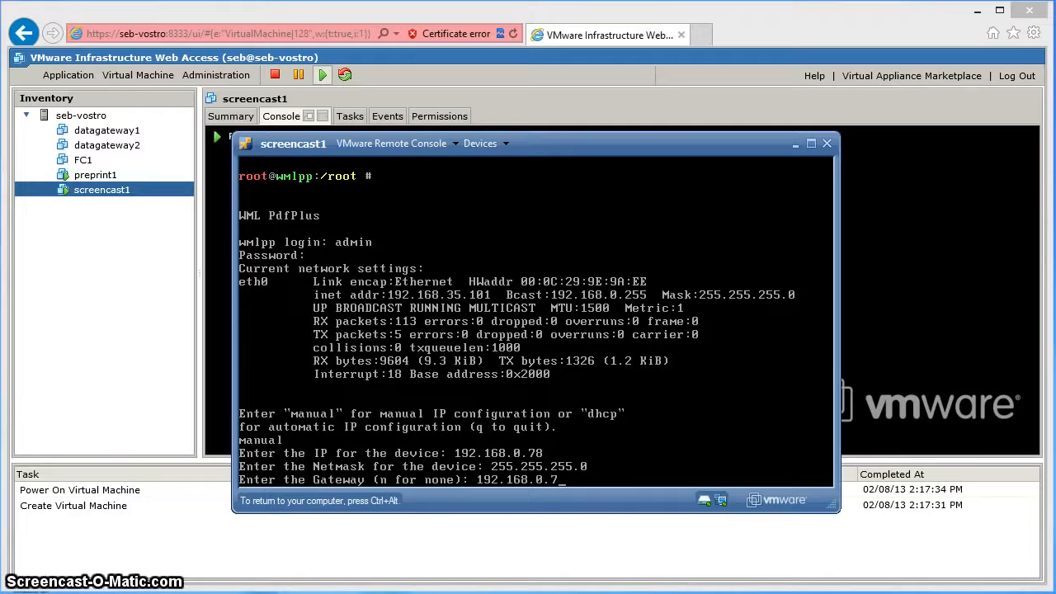
pyautogui.press('Return')
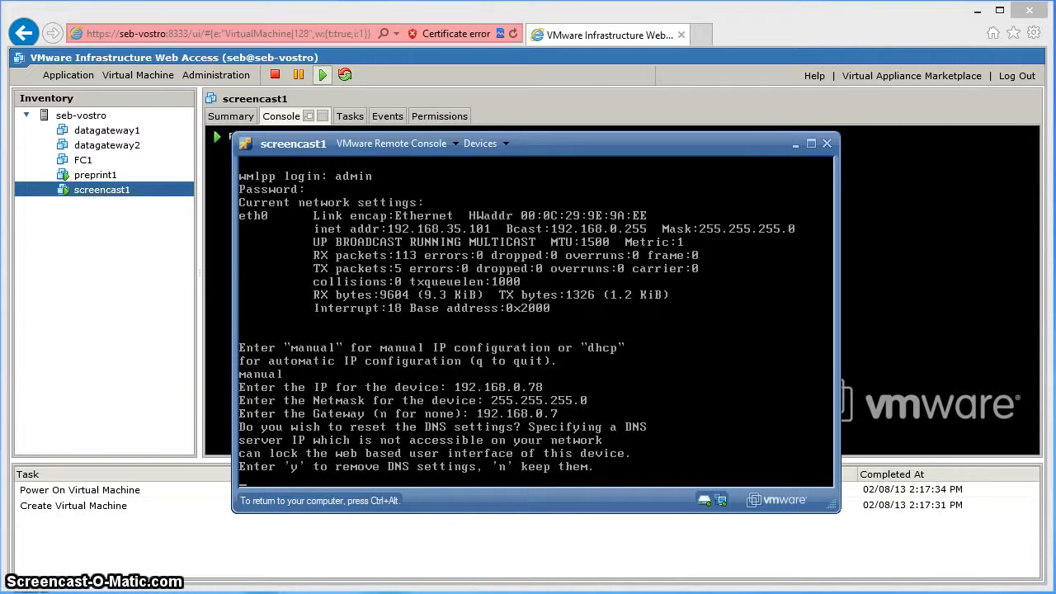
pyautogui.write('y')
pyautogui.press('Return')
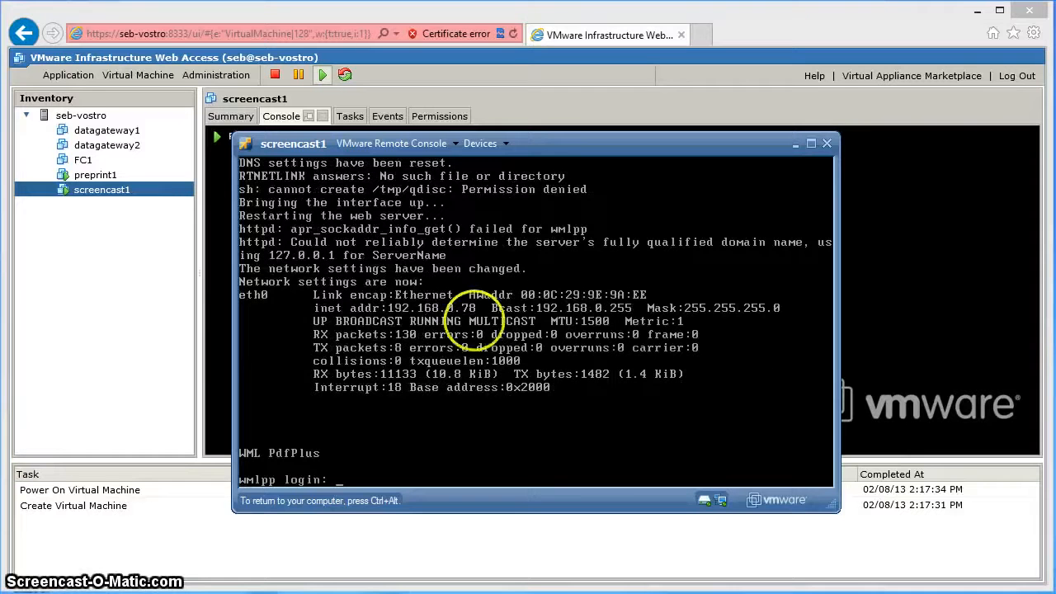
pyautogui.hotkey('ctrl', 'alt')
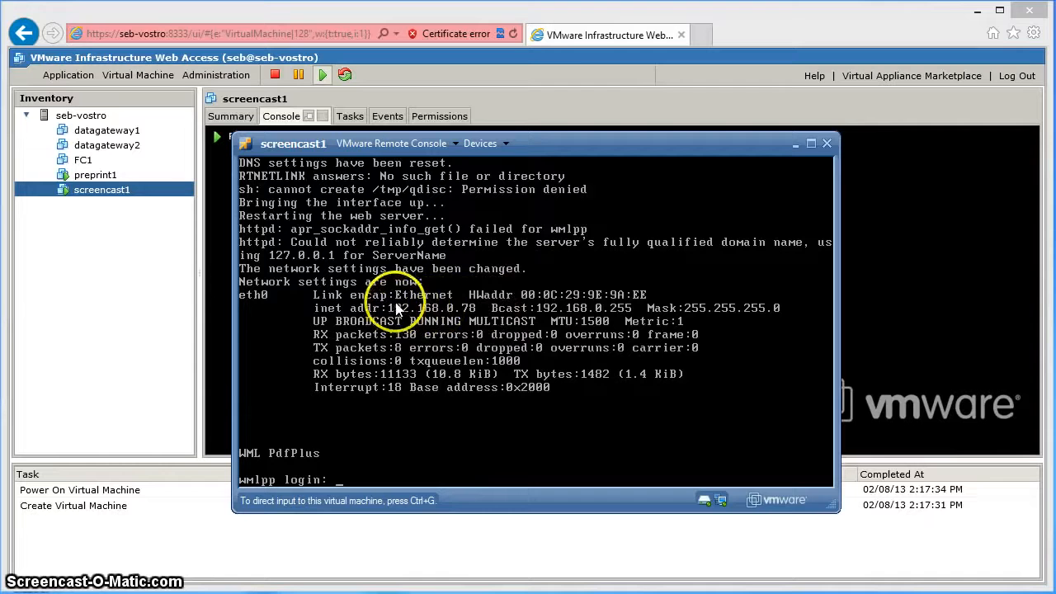
pyautogui.click(700, 37)
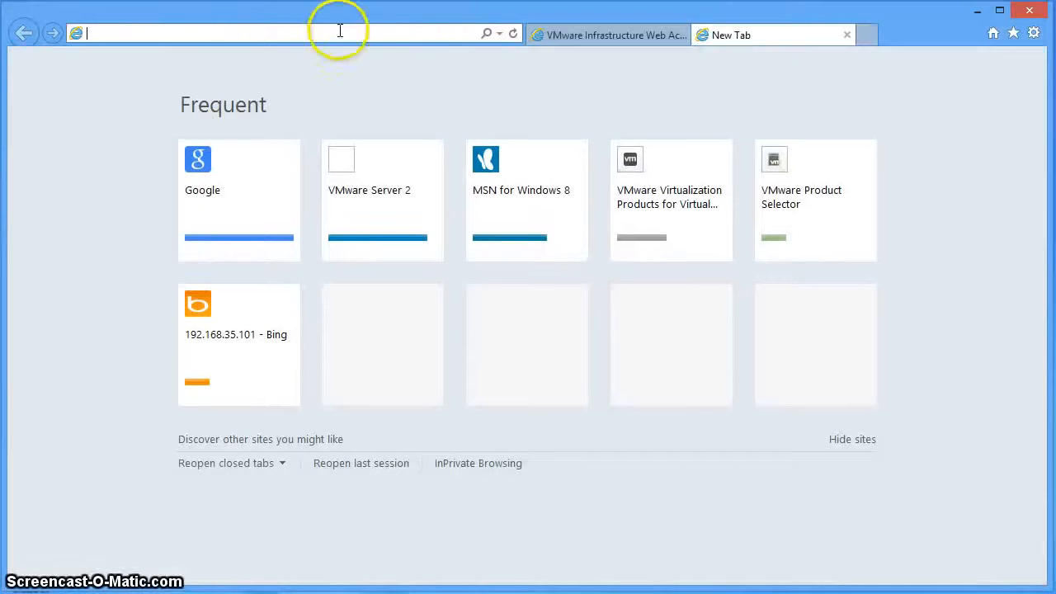
# Load the web admin at 192.168.0.78 and log in with the system password.
pyautogui.write('192.1')
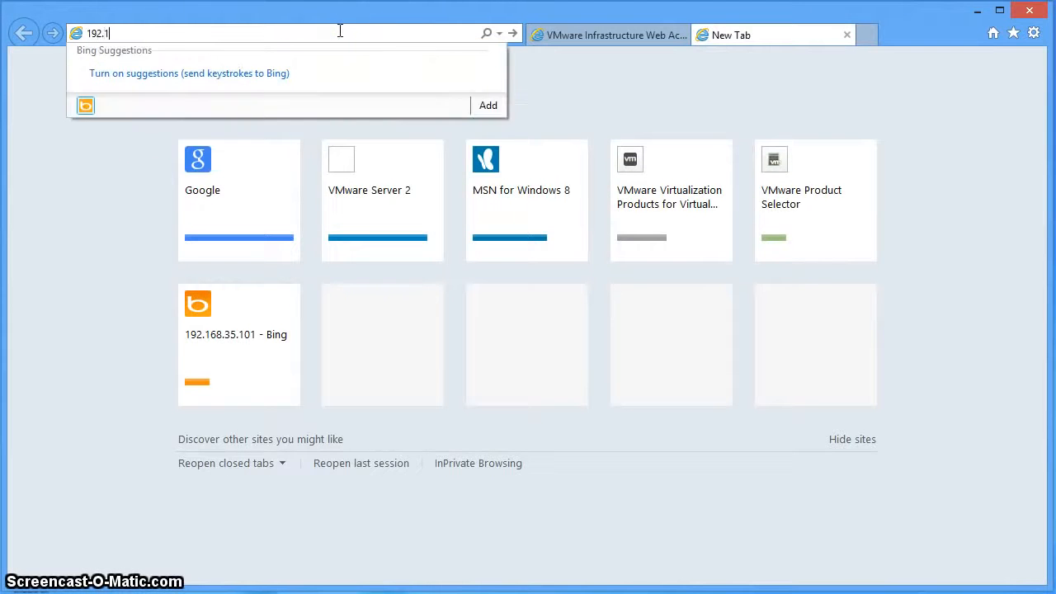
pyautogui.write('68.0.78')
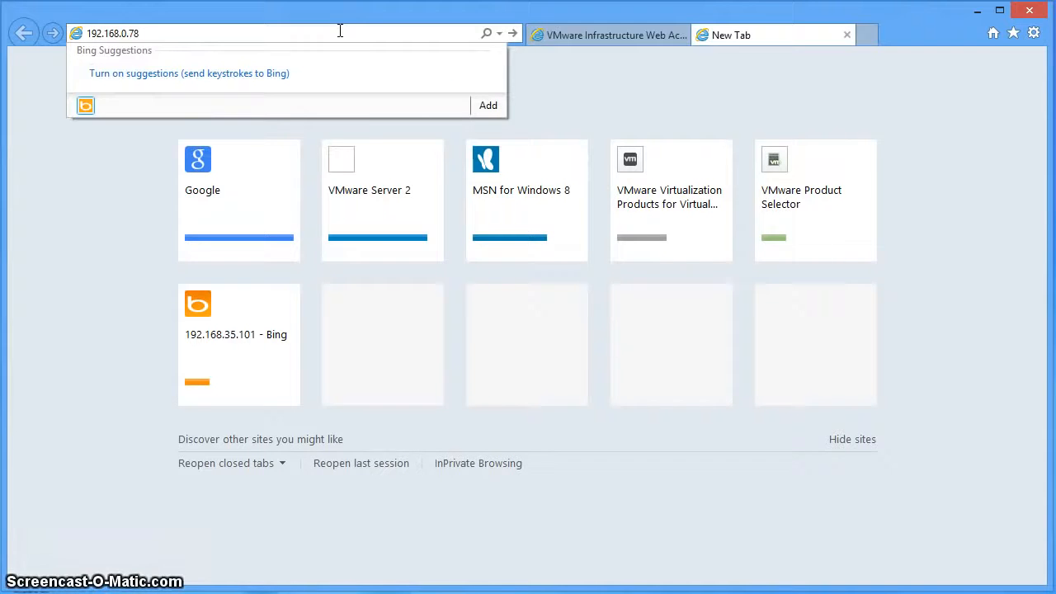
pyautogui.press('Return')
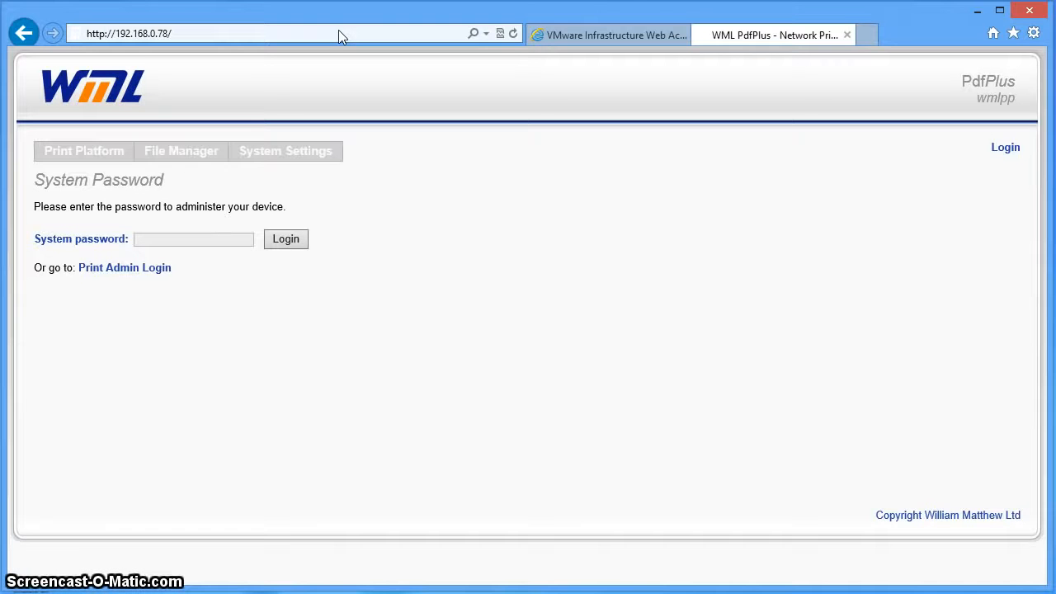
pyautogui.click(229, 239)
pyautogui.write('•••••••••')
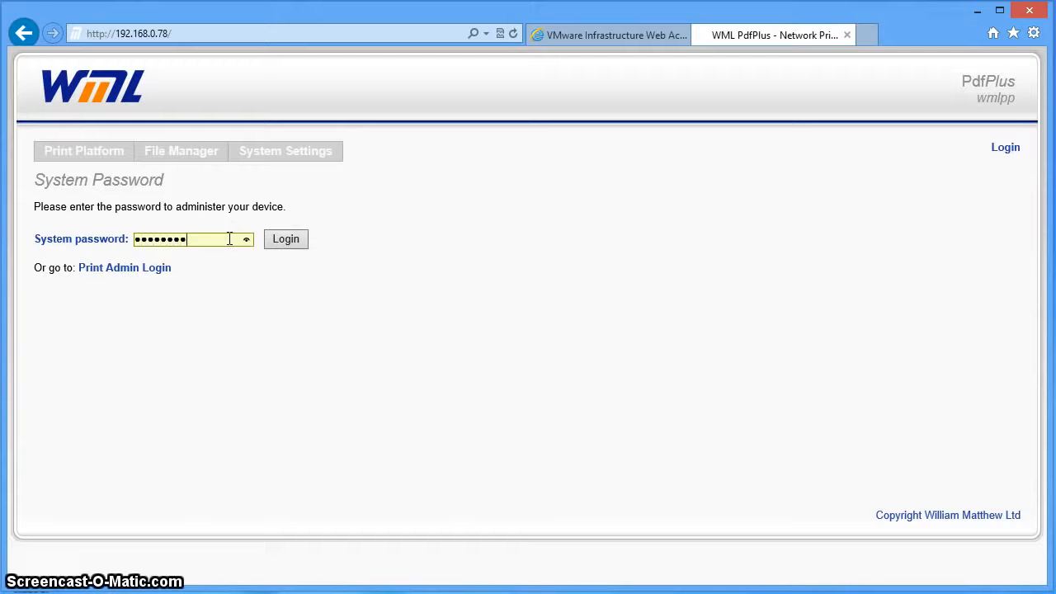
pyautogui.press('Return')
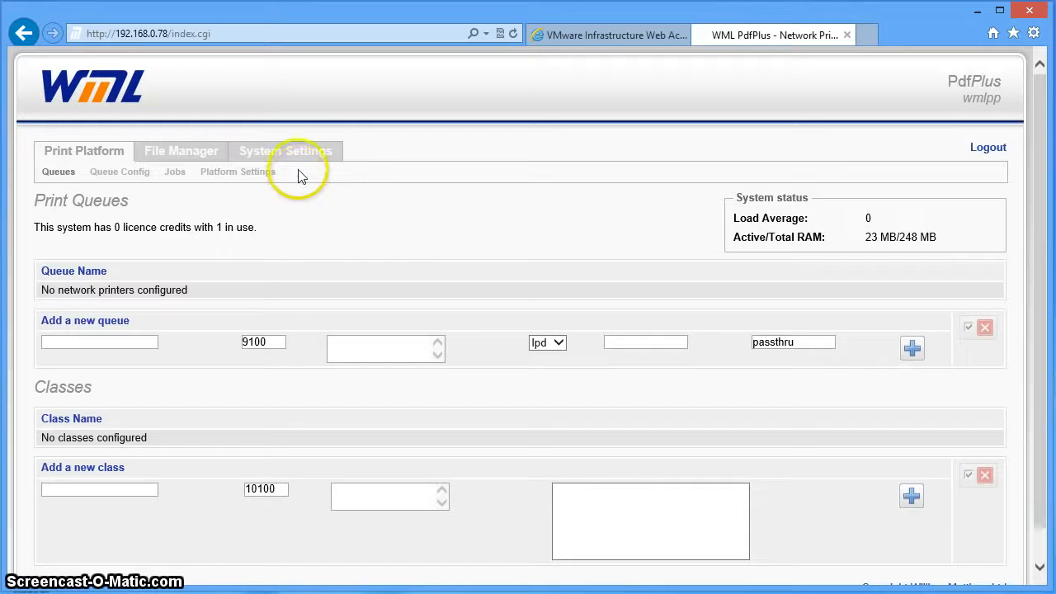
pyautogui.moveTo(298, 162)
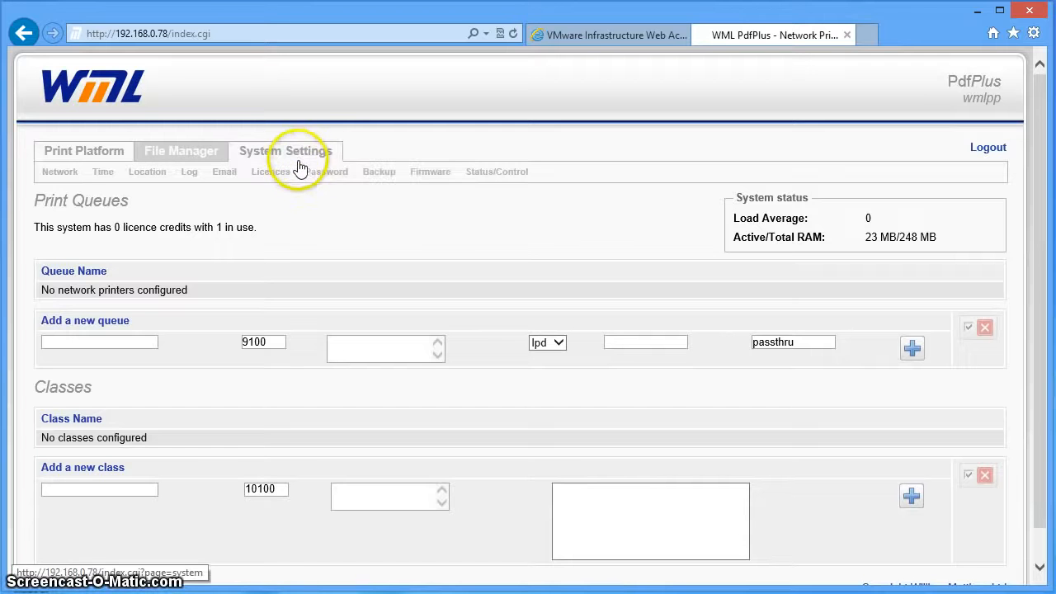
# Open System Settings > Firmware to view the current OS version.
pyautogui.click(425, 174)
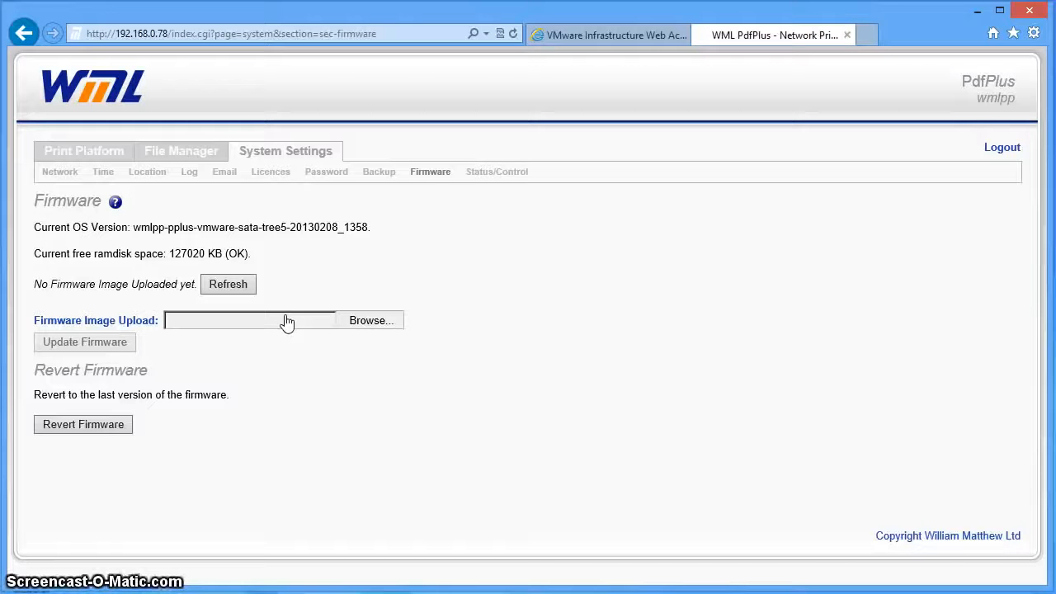
pyautogui.click(359, 252)
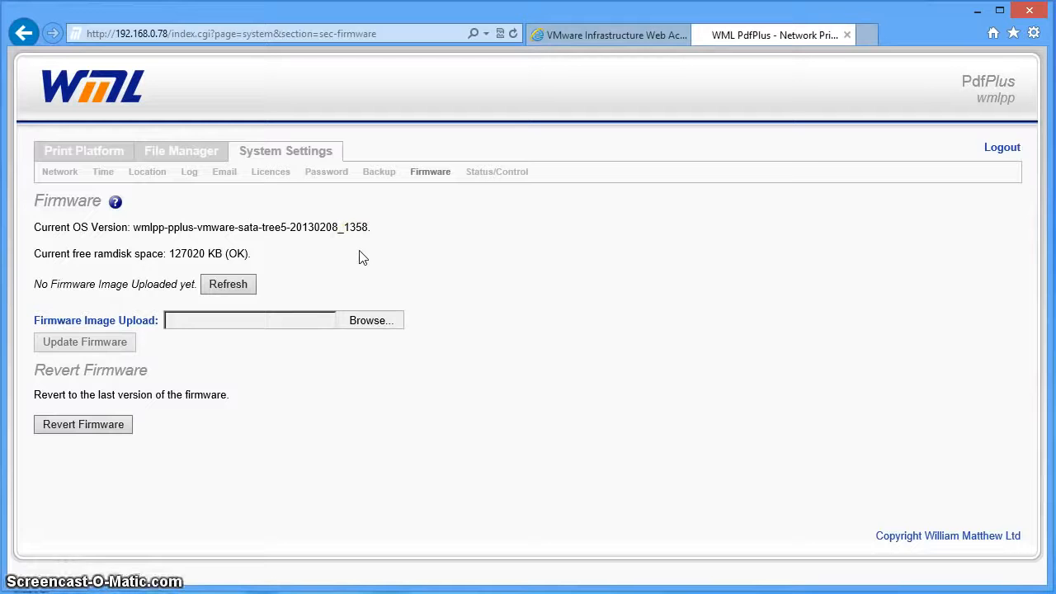
pyautogui.click(367, 255)
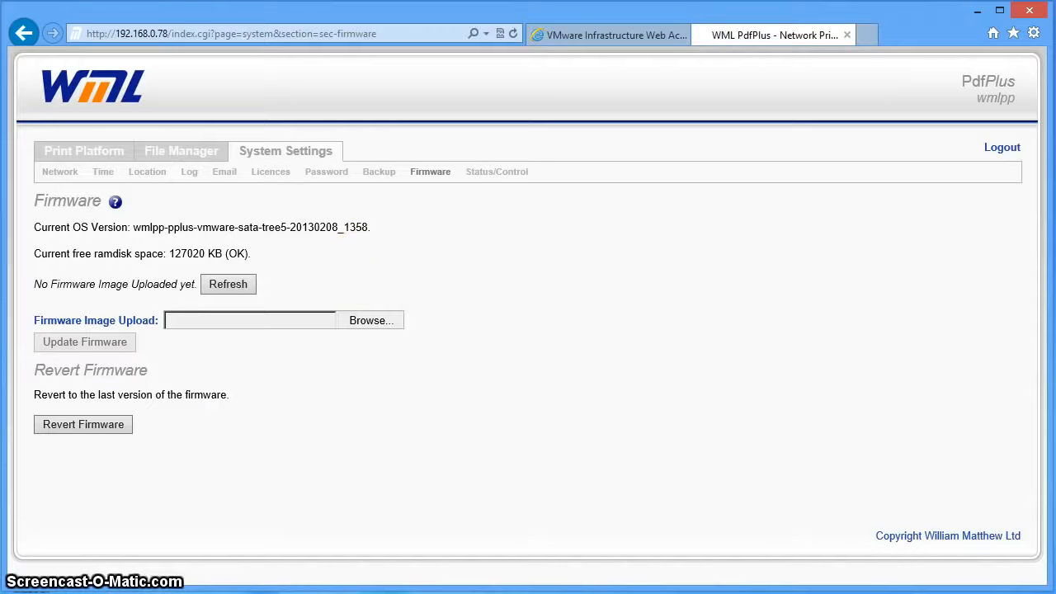